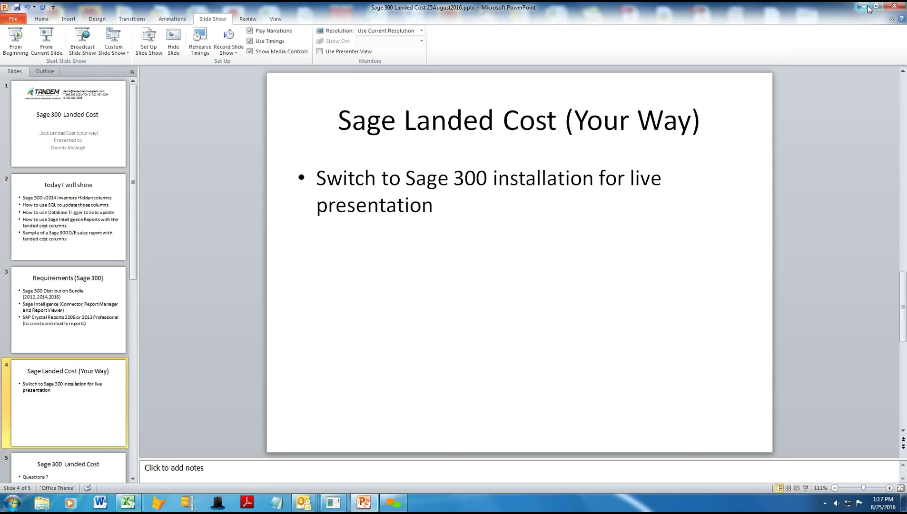
# Step: Minimize PowerPoint, dismiss the meeting reminder and bring up the remote server session
pyautogui.click(867, 6)
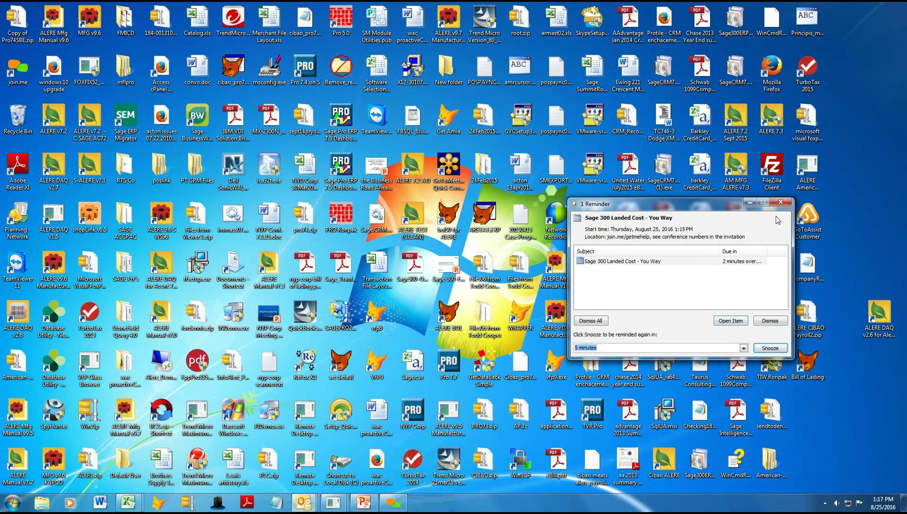
pyautogui.click(774, 323)
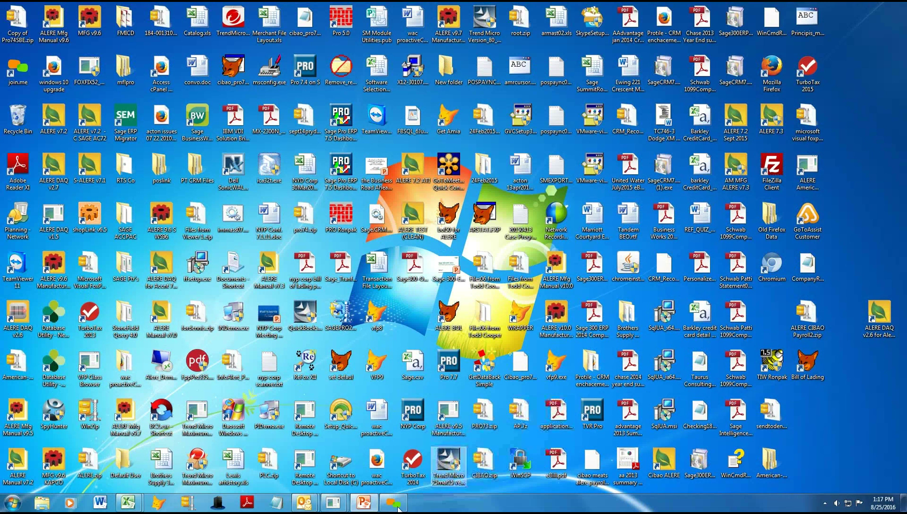
pyautogui.moveTo(333, 504)
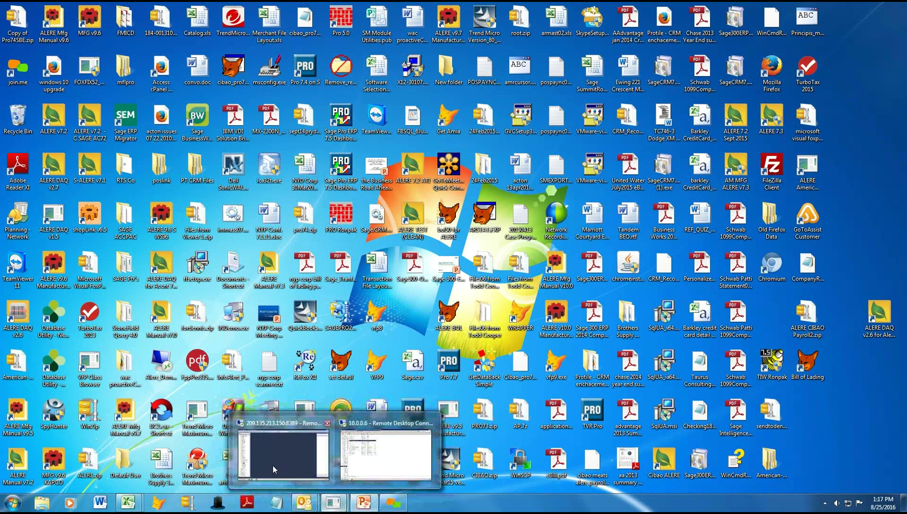
pyautogui.click(273, 465)
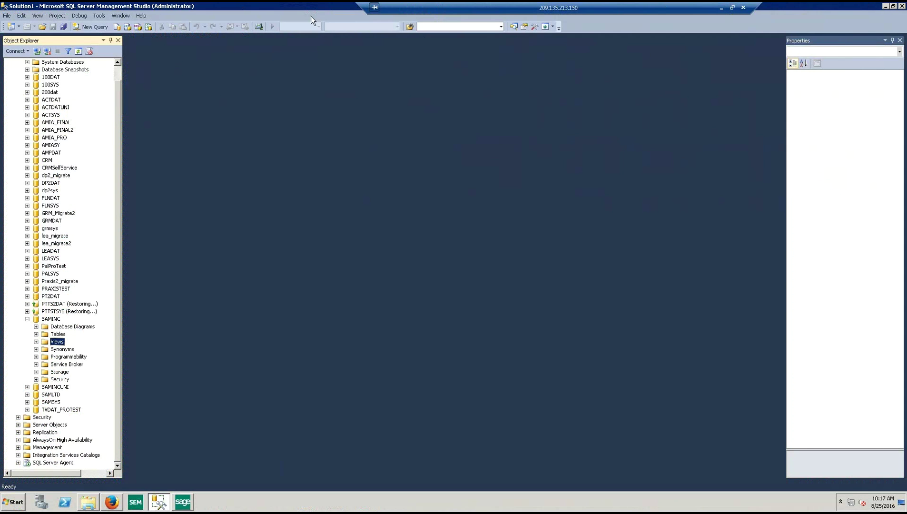
# Step: Browse Sample Company Inc. to Inventory Control in Sage 300, then return to SSMS
pyautogui.click(181, 502)
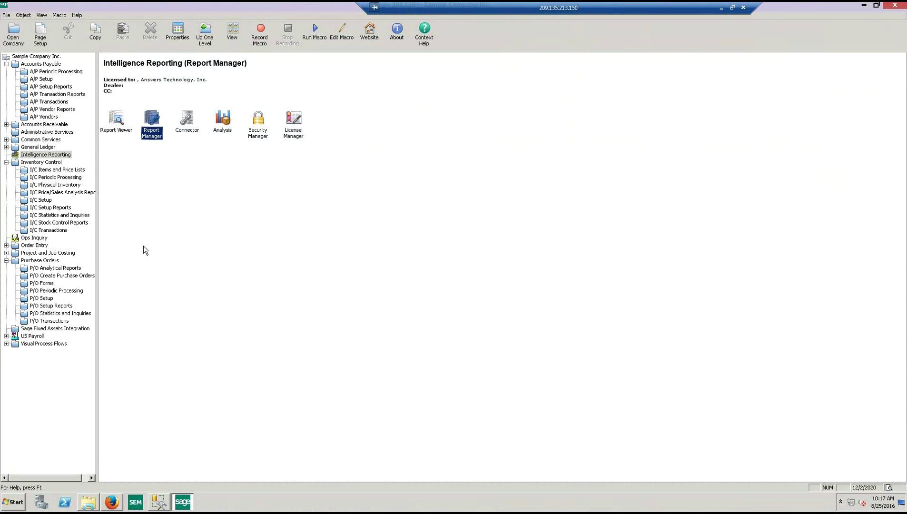
pyautogui.click(16, 57)
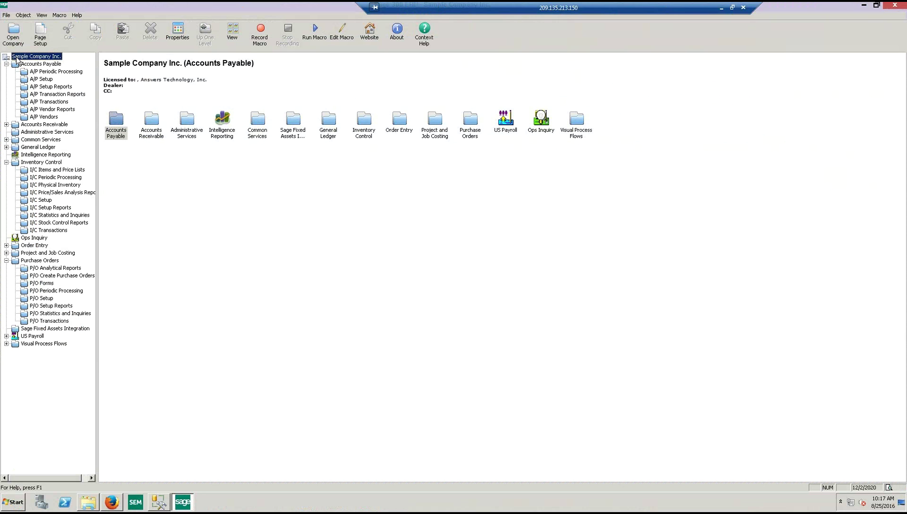
pyautogui.click(22, 163)
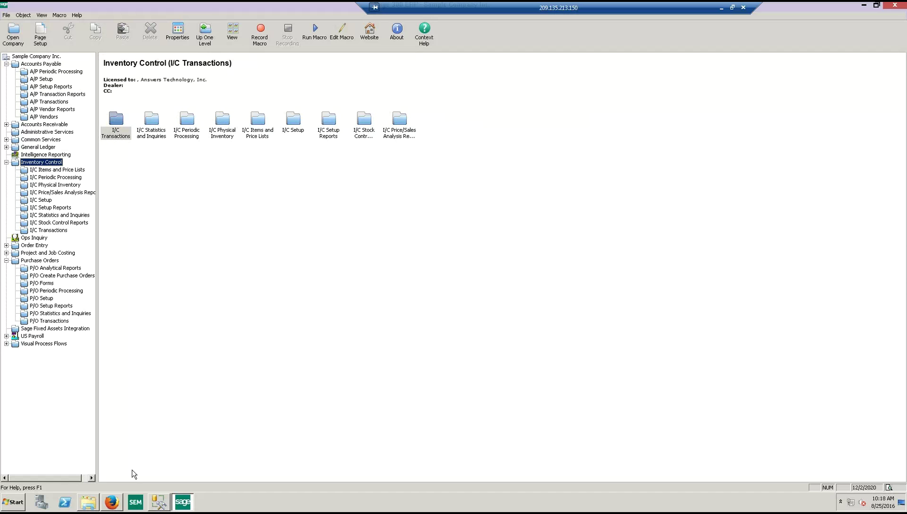
pyautogui.click(159, 502)
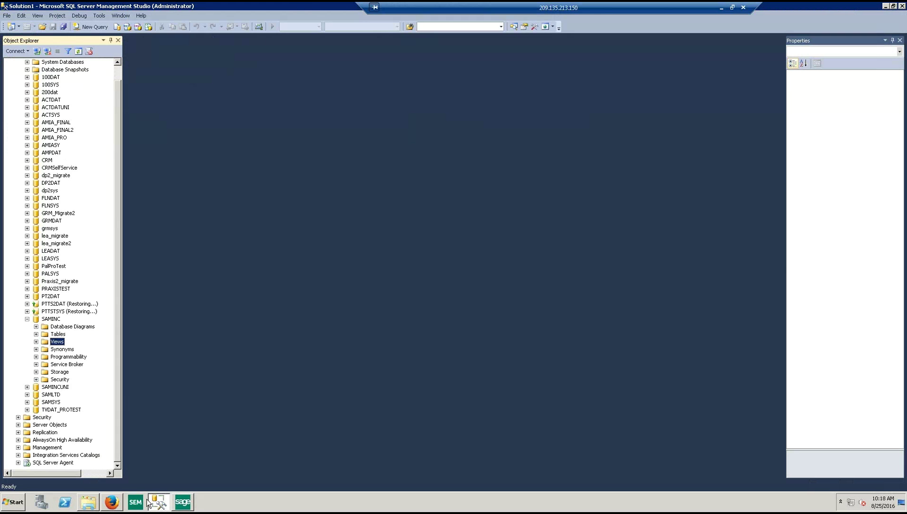
# Step: Query SAMINC with select * from iciloc, then change it to select itemno,cost1,cost2,* from iciloc
pyautogui.click(36, 334)
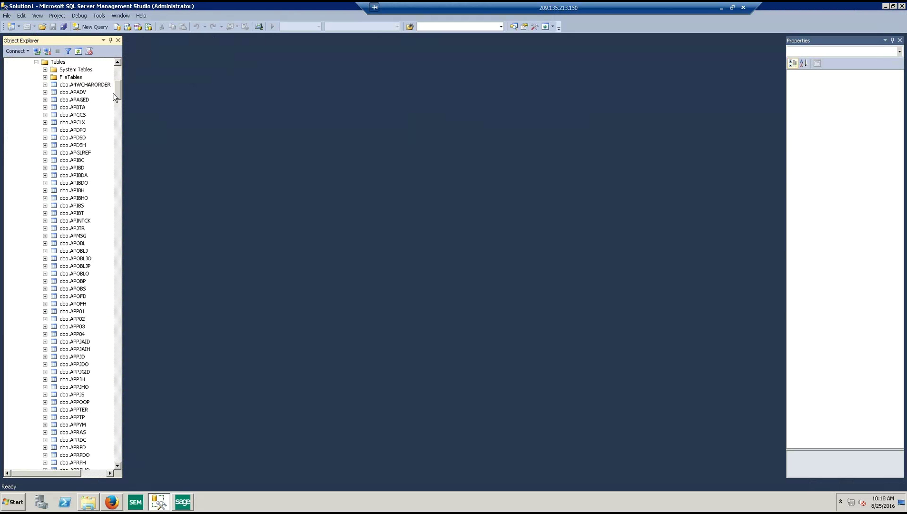
pyautogui.moveTo(115, 93); pyautogui.dragTo(134, 200)
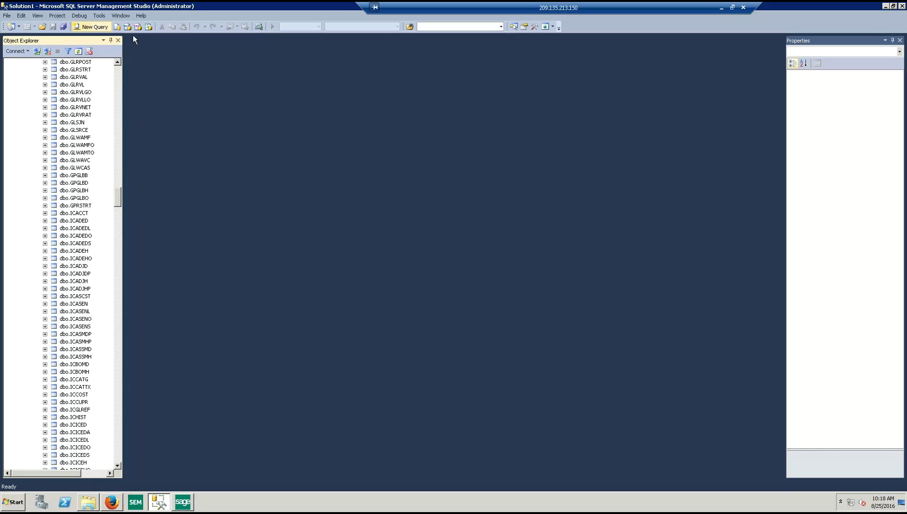
pyautogui.write('elect * from iciloc')
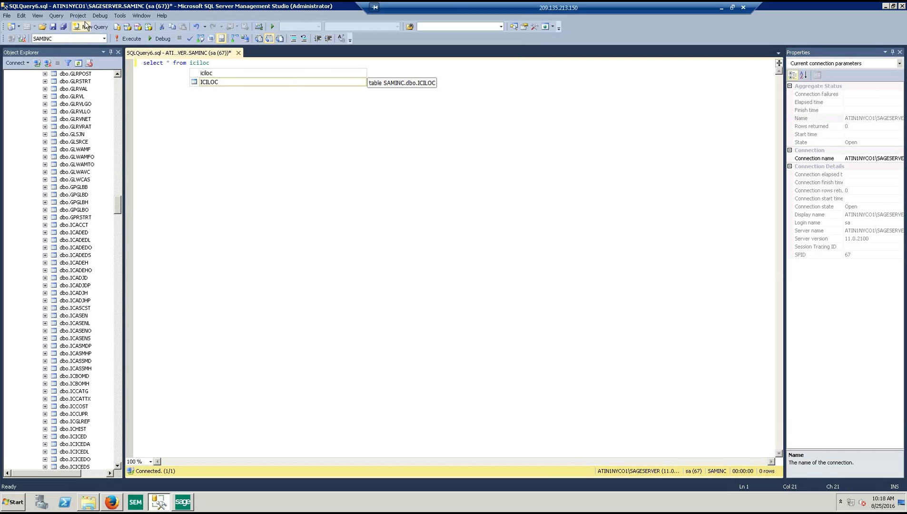
pyautogui.click(135, 41)
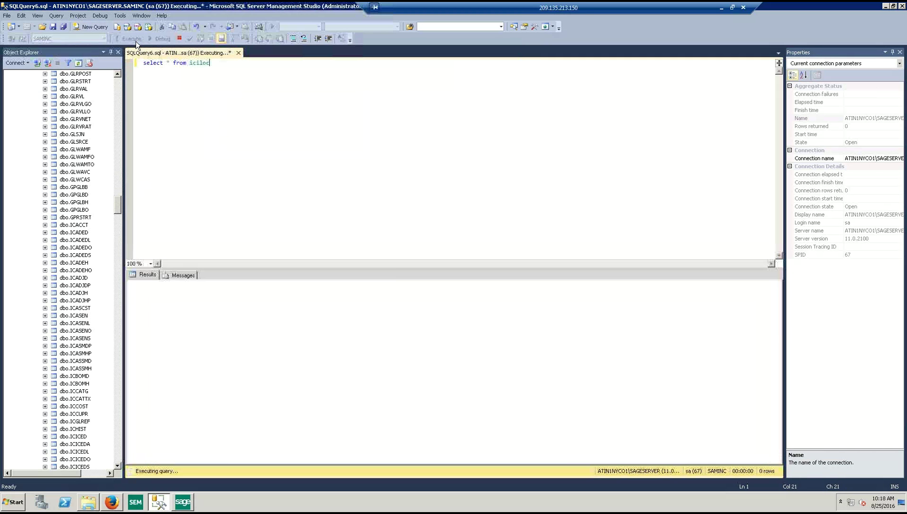
pyautogui.click(185, 80)
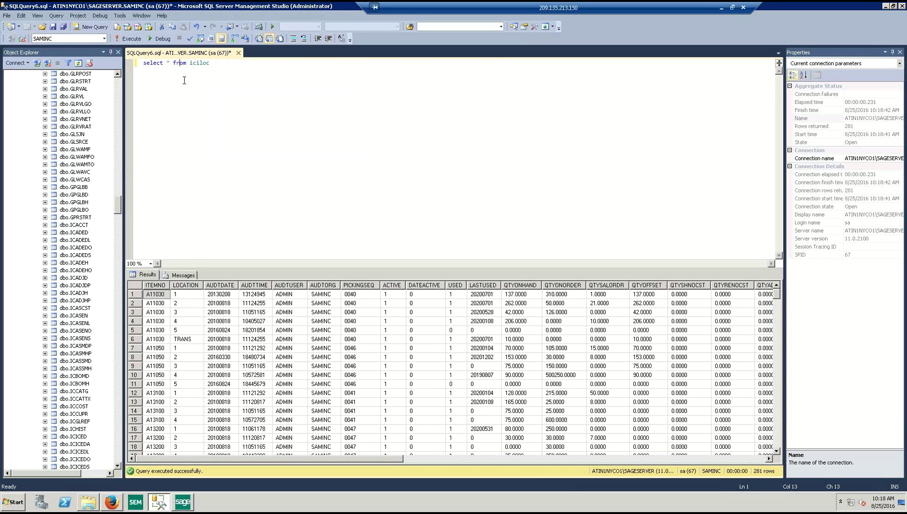
pyautogui.write('itemno,')
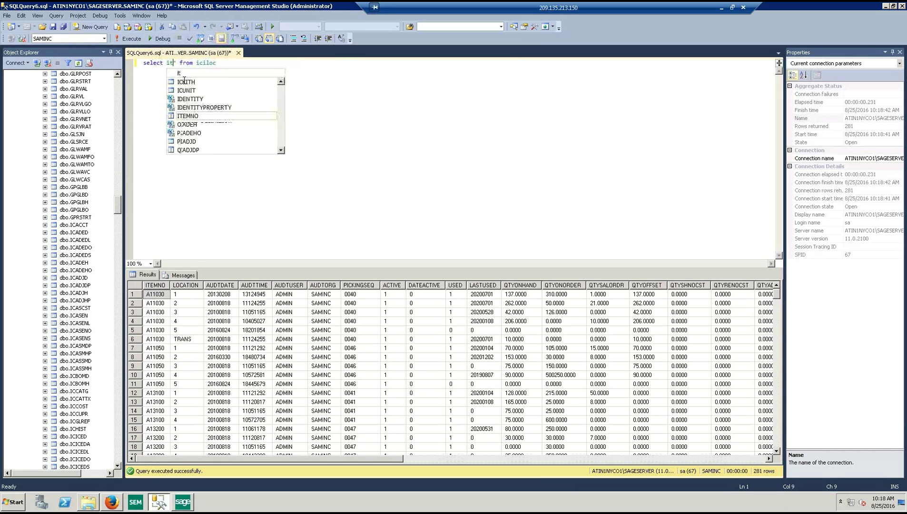
pyautogui.write('cost1,cost2,')
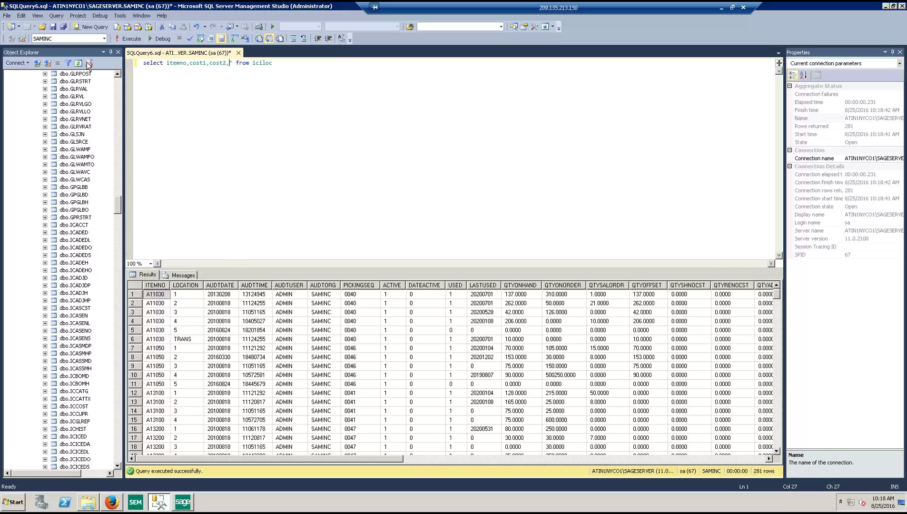
pyautogui.click(132, 37)
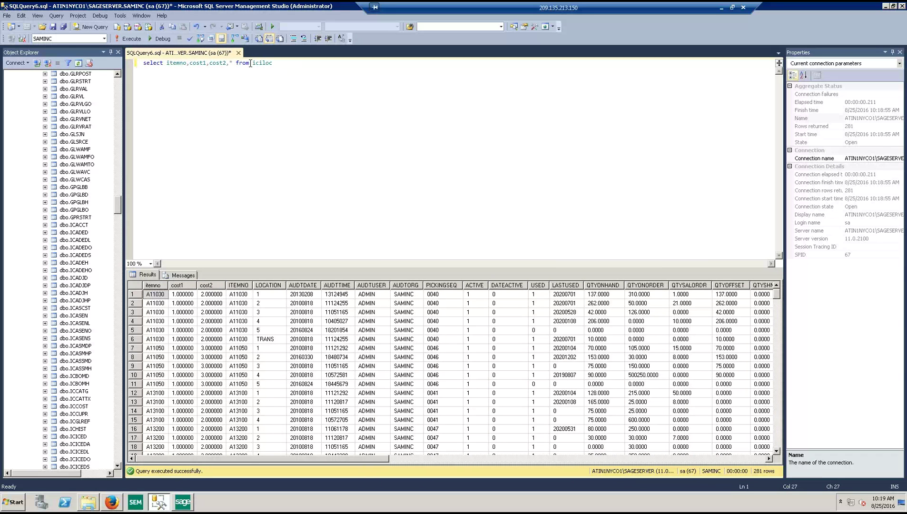
pyautogui.keyDown('shift'); pyautogui.click(282, 68); pyautogui.keyUp('shift')
# Step: In Explorer, collapse SAGE, open Sage 300 ERP 2014 Product Update 3 AOM\AOMv2014PU3, and scroll toward IC.xml
pyautogui.click(85, 504)
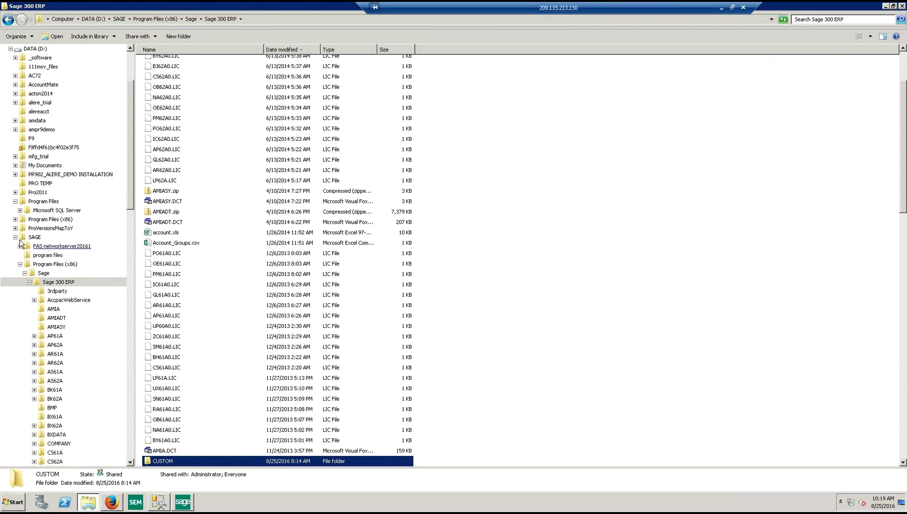
pyautogui.click(15, 237)
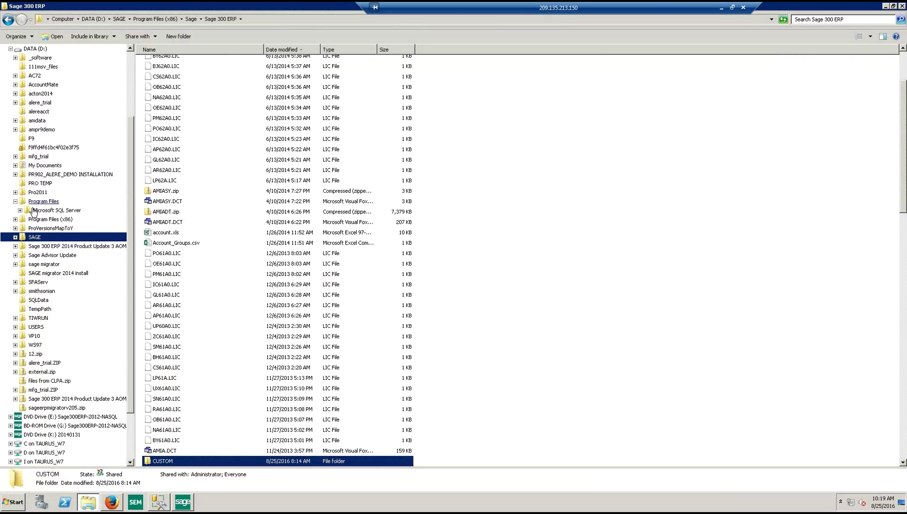
pyautogui.scroll(1, 36, 185)
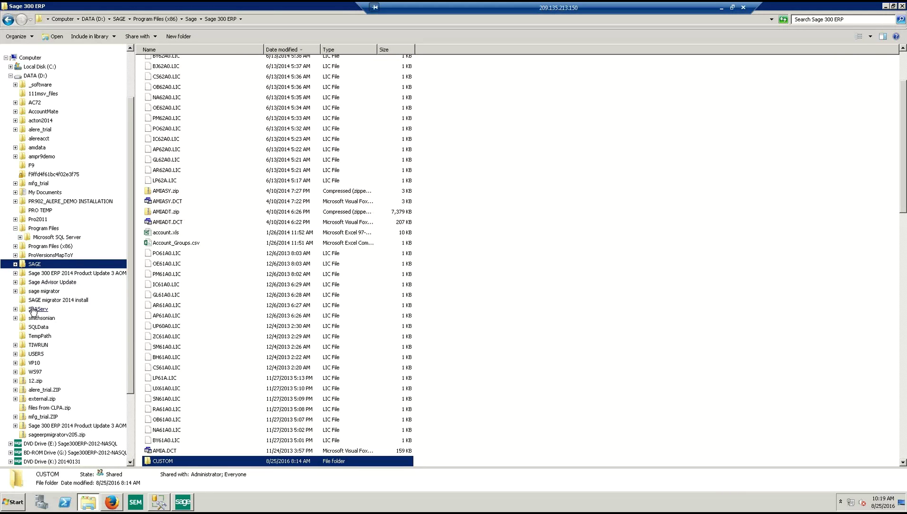
pyautogui.click(61, 274)
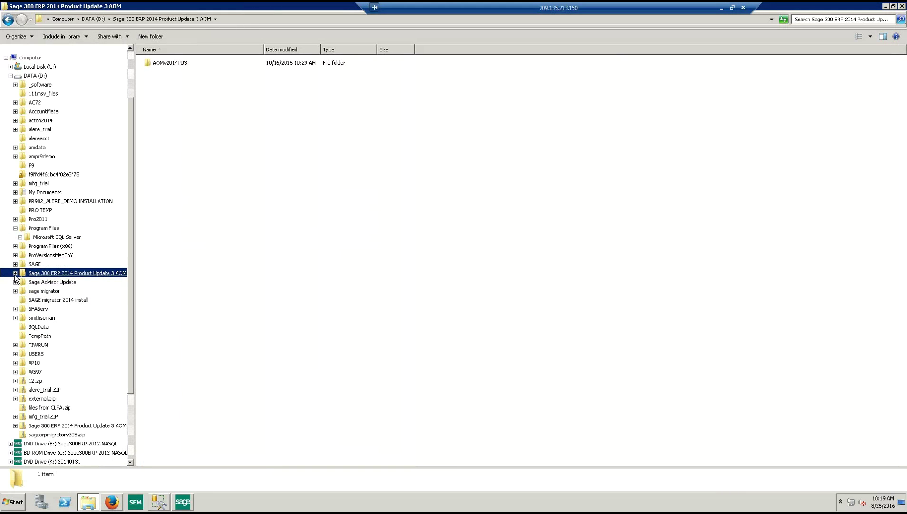
pyautogui.doubleClick(157, 64)
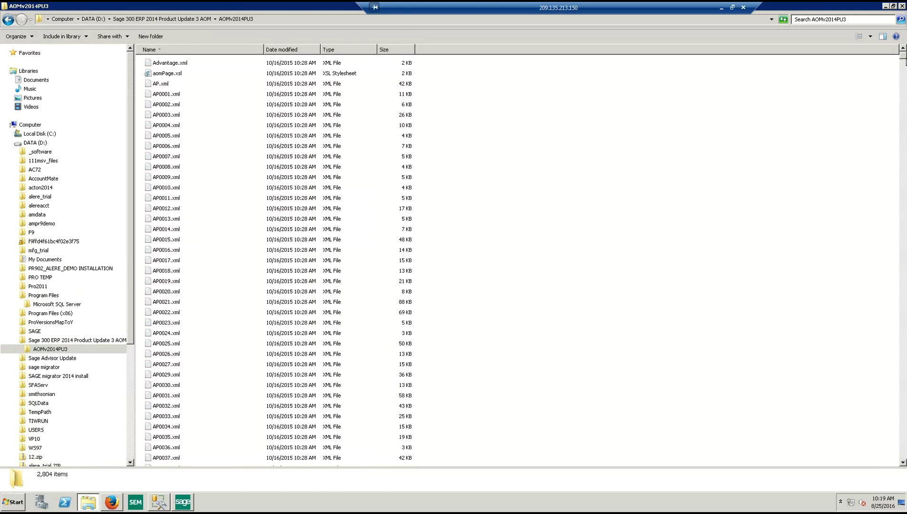
pyautogui.moveTo(904, 61); pyautogui.dragTo(906, 206)
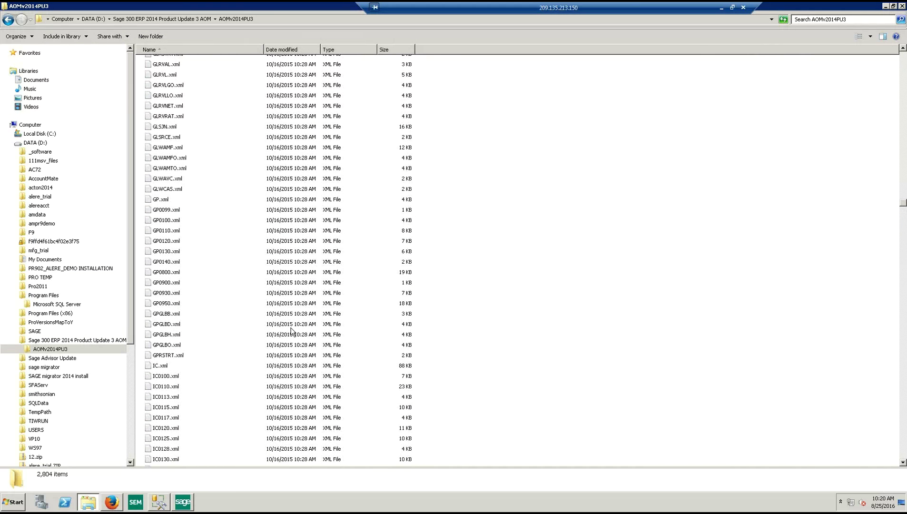
# Step: Open IC.xml in the browser and search the page for iciloc
pyautogui.doubleClick(150, 367)
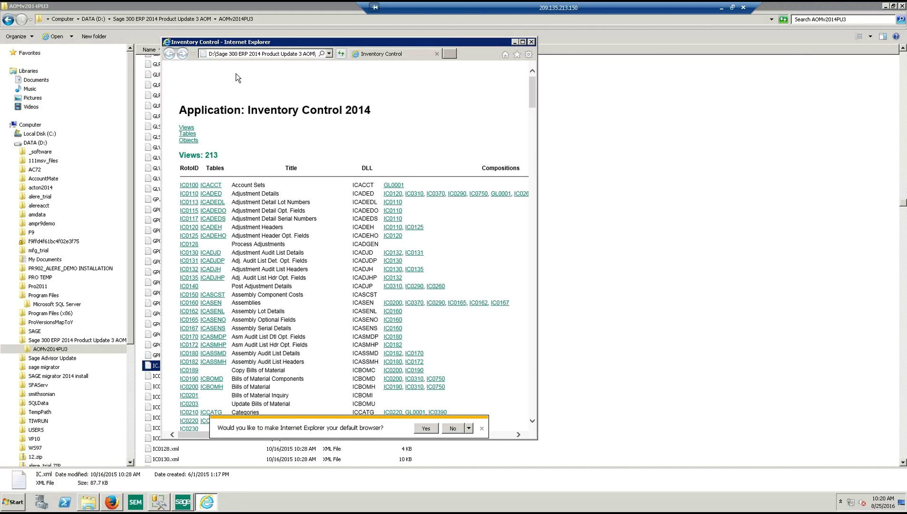
pyautogui.hotkey('ctrl', 'f')
pyautogui.write('i')
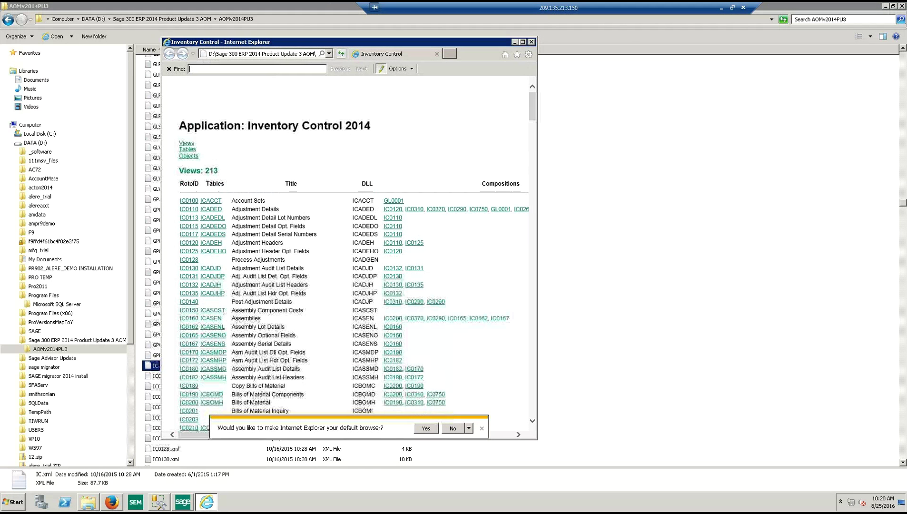
pyautogui.write('c')
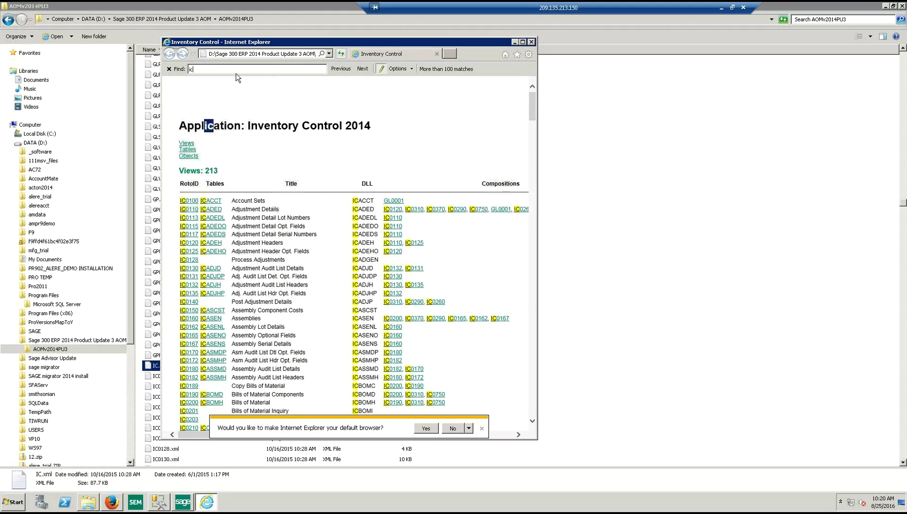
pyautogui.write('iloc')
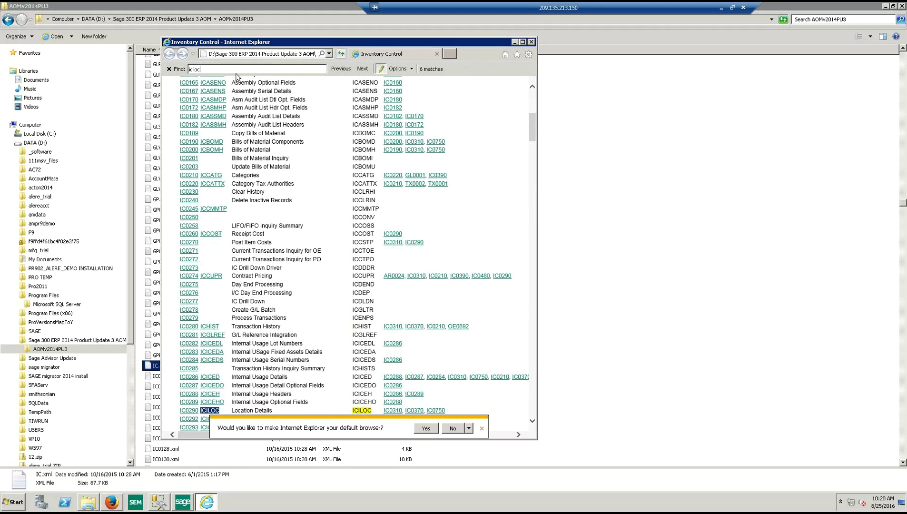
# Step: Decline the default-browser prompt, view ICILOC Location Details down to COST1/COST2, then return to the file listing
pyautogui.click(453, 429)
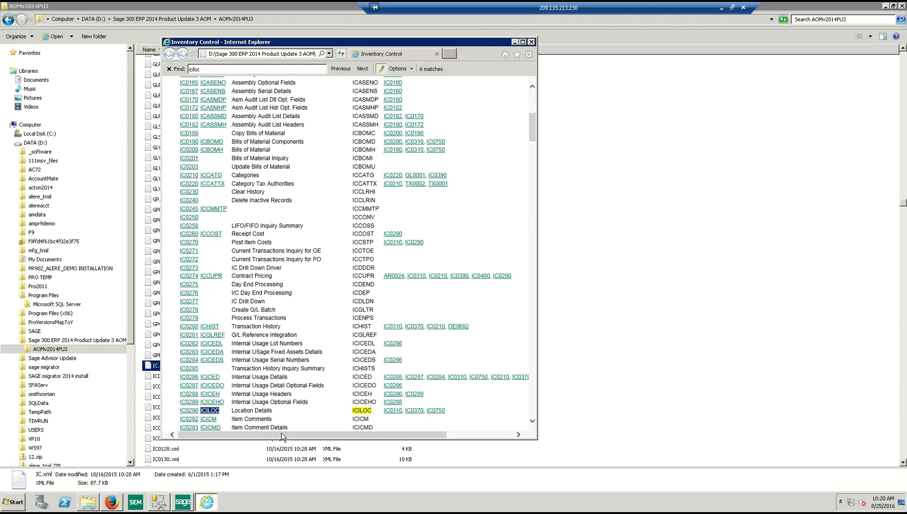
pyautogui.click(206, 411)
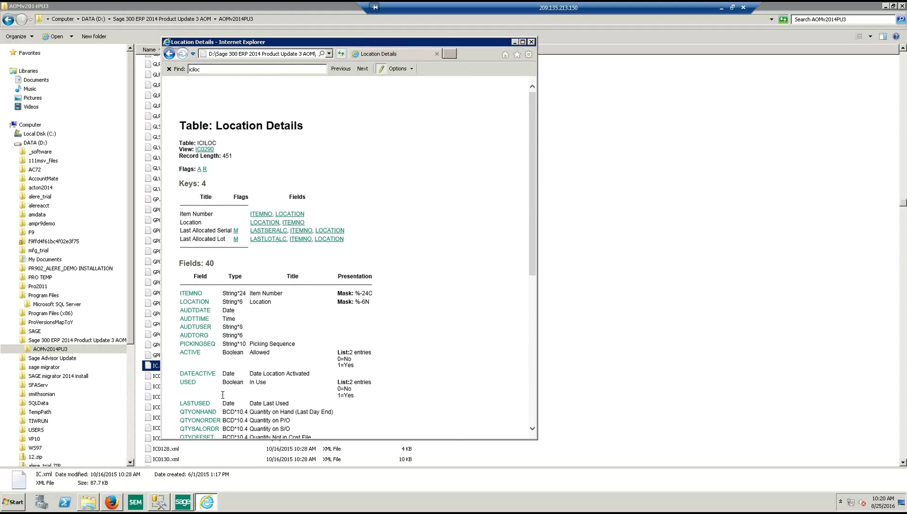
pyautogui.scroll(-3, 235, 388)
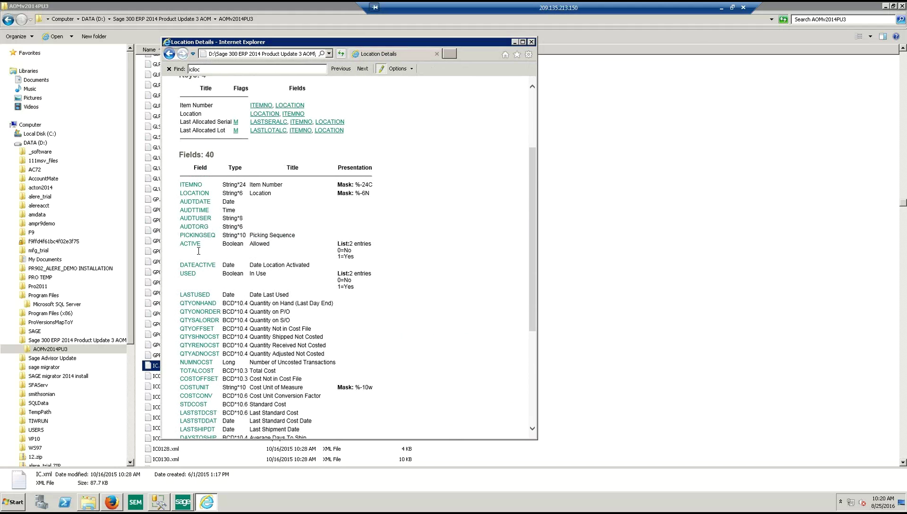
pyautogui.scroll(-1, 198, 245)
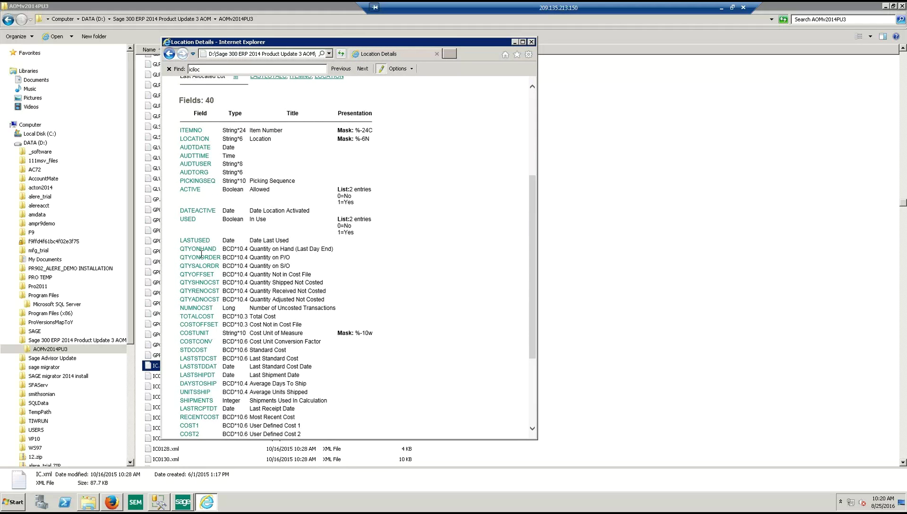
pyautogui.scroll(-2, 268, 281)
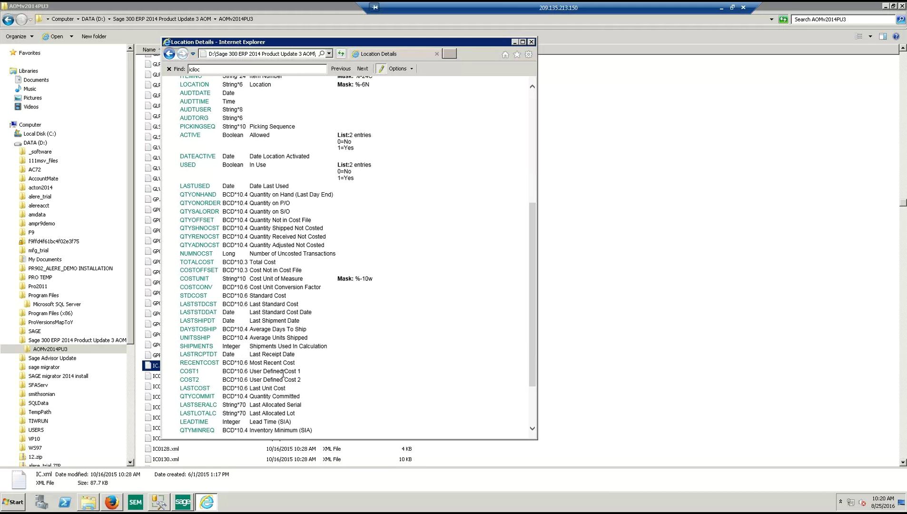
pyautogui.click(598, 353)
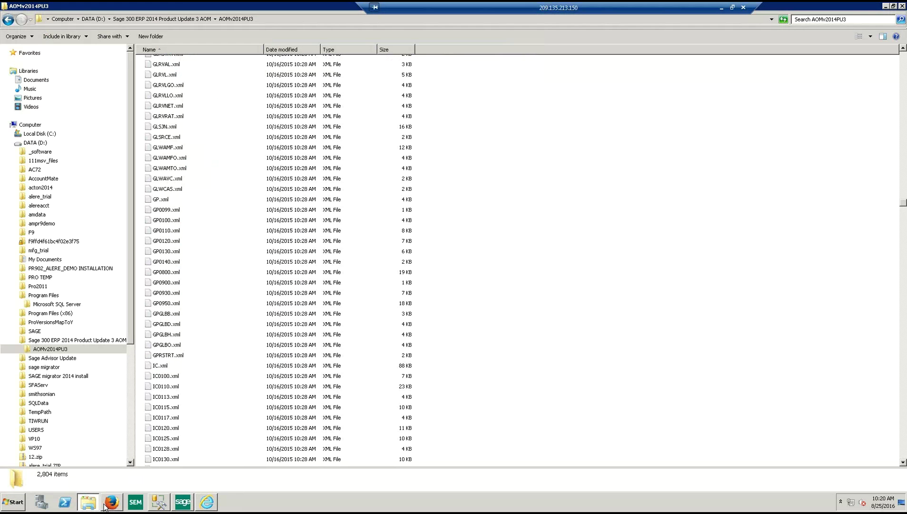
# Step: In SSMS, reopen trgAfterInsertofItemLocation.sql from Recent Files
pyautogui.click(159, 502)
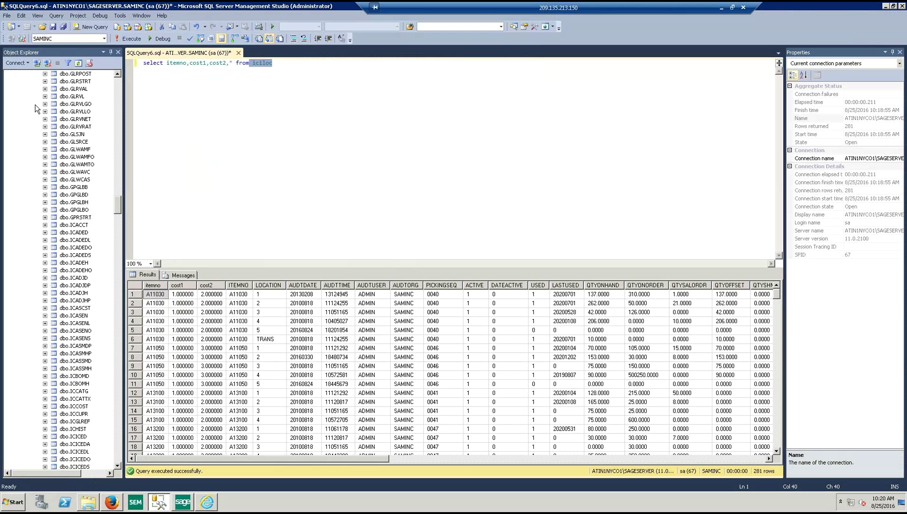
pyautogui.click(8, 15)
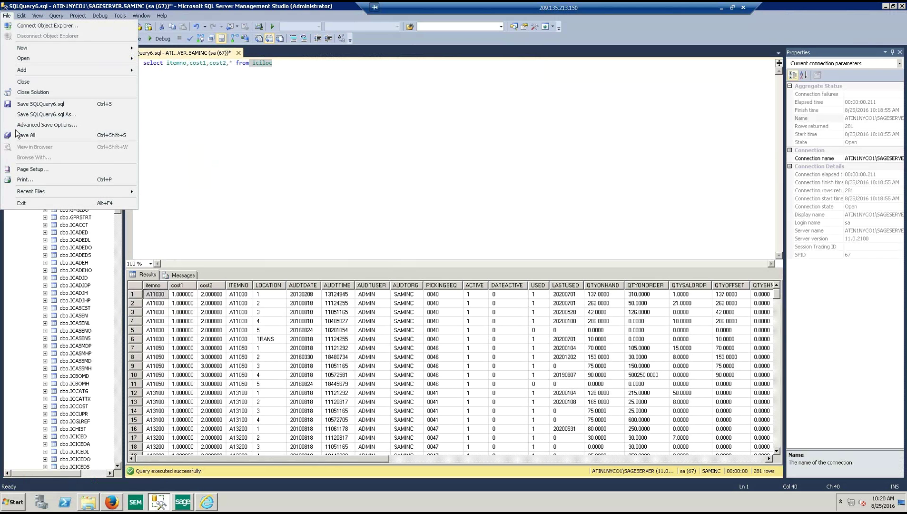
pyautogui.moveTo(28, 193)
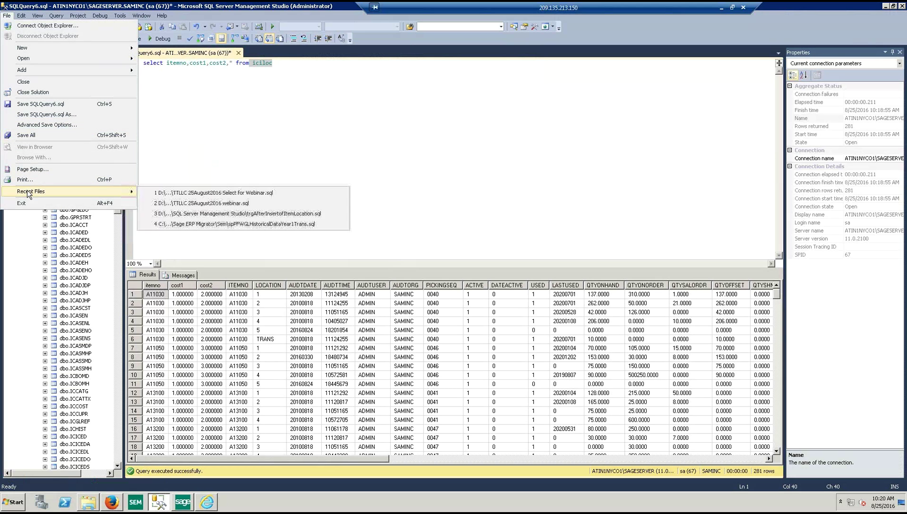
pyautogui.click(207, 213)
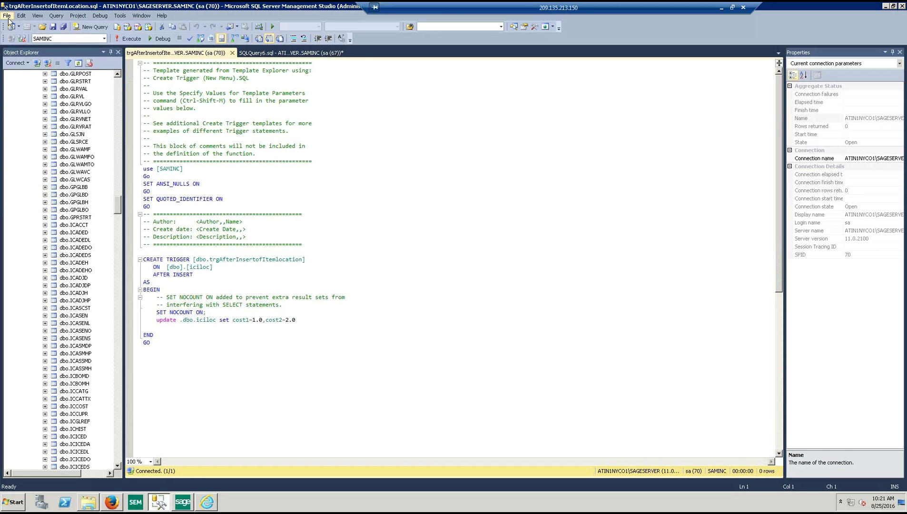
# Step: Bring up the Open File dialog via File > Open > File..
pyautogui.click(8, 16)
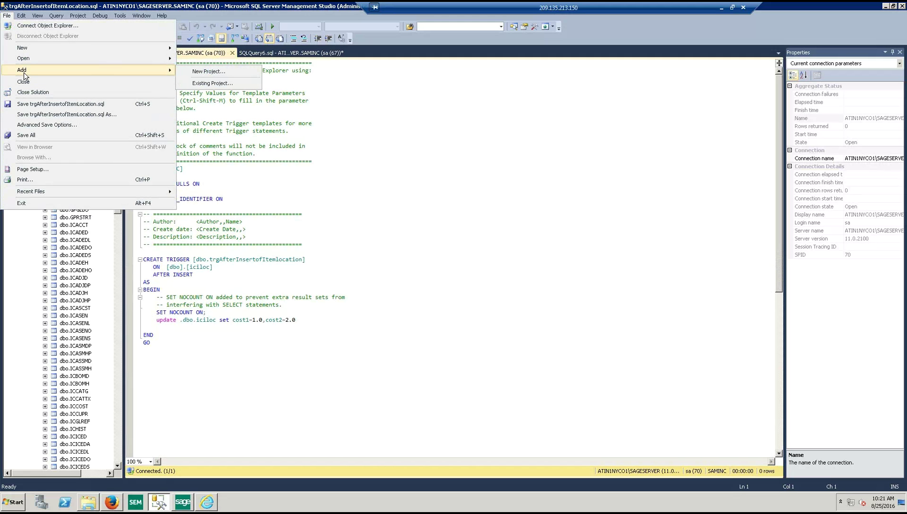
pyautogui.moveTo(25, 61)
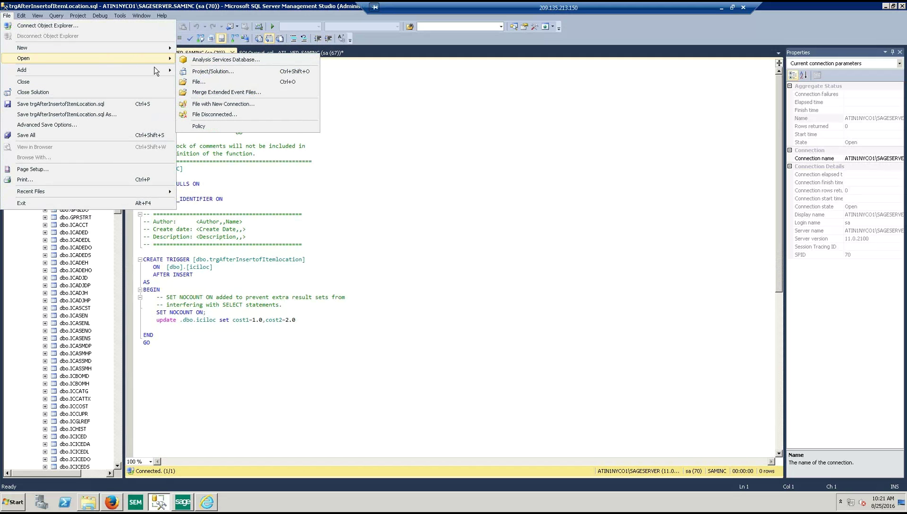
pyautogui.click(183, 84)
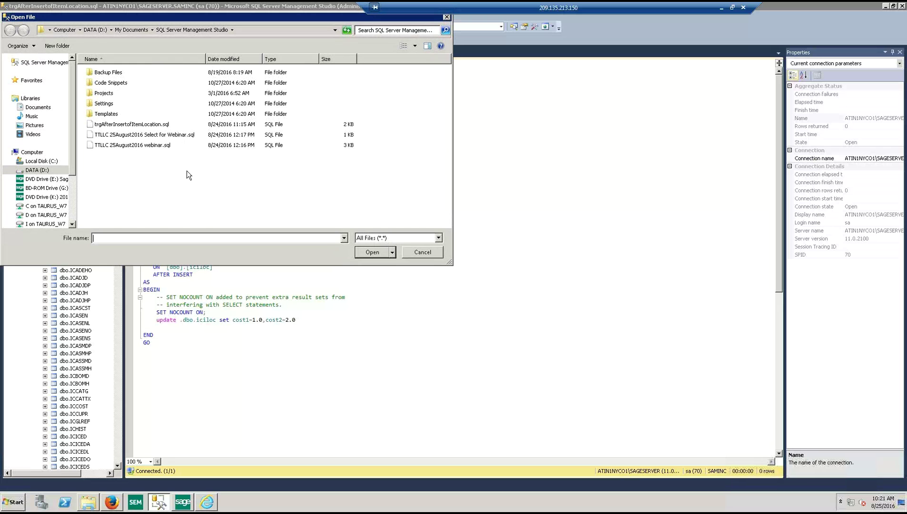
# Step: Open TTLLC 25August2016 webinar.sql, highlight its cost1 CASE block, then go back to trgAfterInsertofItemLocation.sql
pyautogui.doubleClick(125, 146)
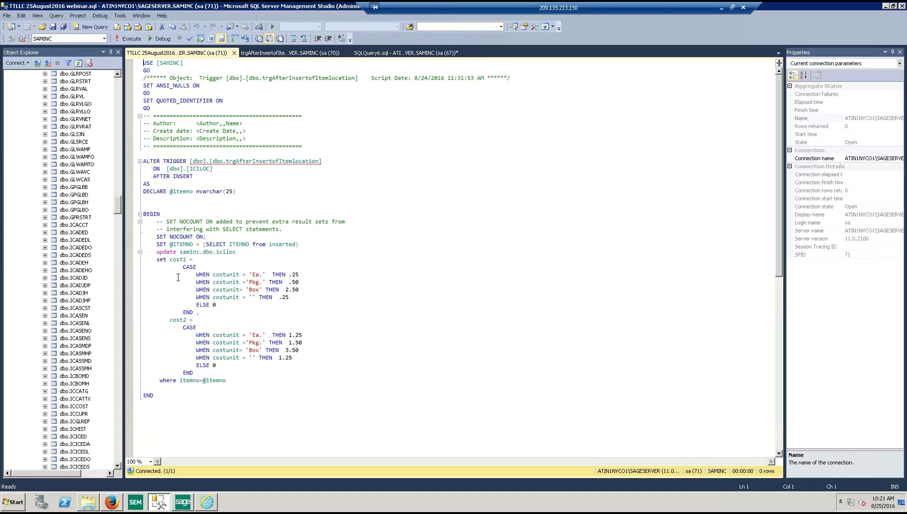
pyautogui.moveTo(158, 255); pyautogui.dragTo(300, 309)
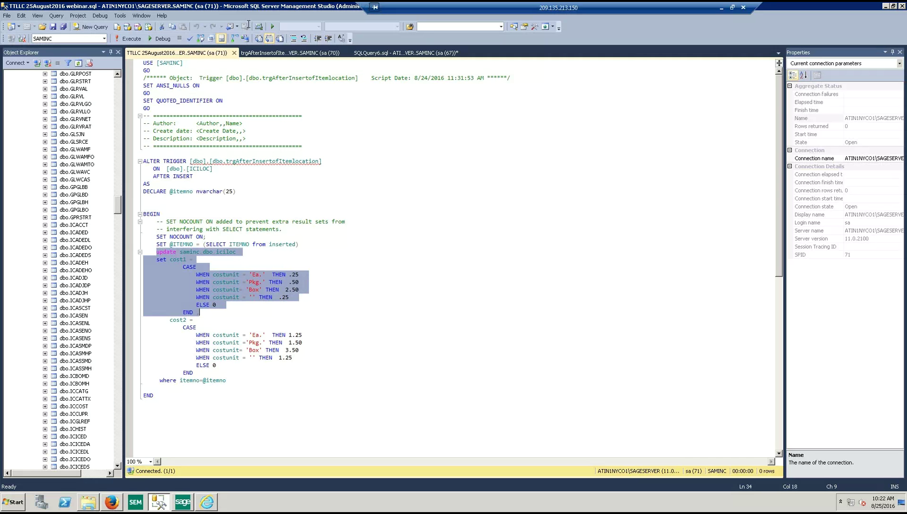
pyautogui.click(261, 53)
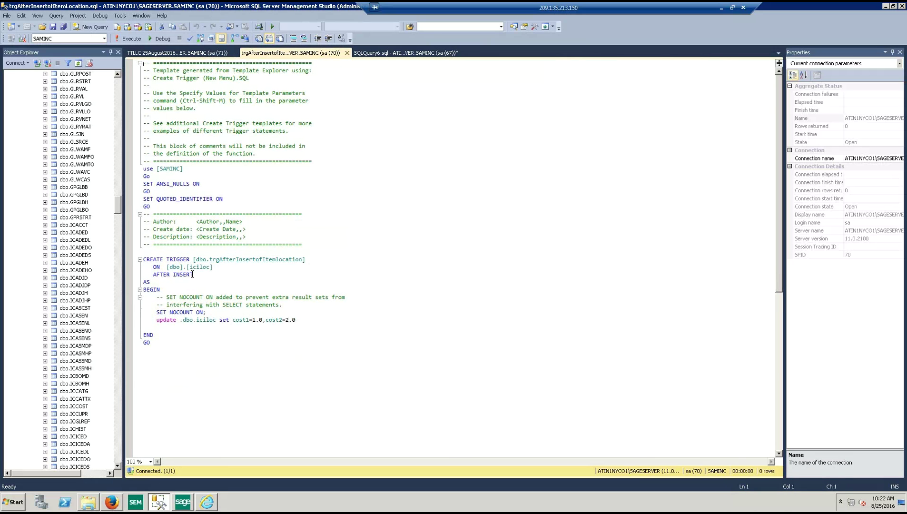
# Step: Highlight the template's AFTER INSERT clause, then go back to the TTLLC 25August2016 webinar.sql tab
pyautogui.moveTo(153, 275); pyautogui.dragTo(211, 283)
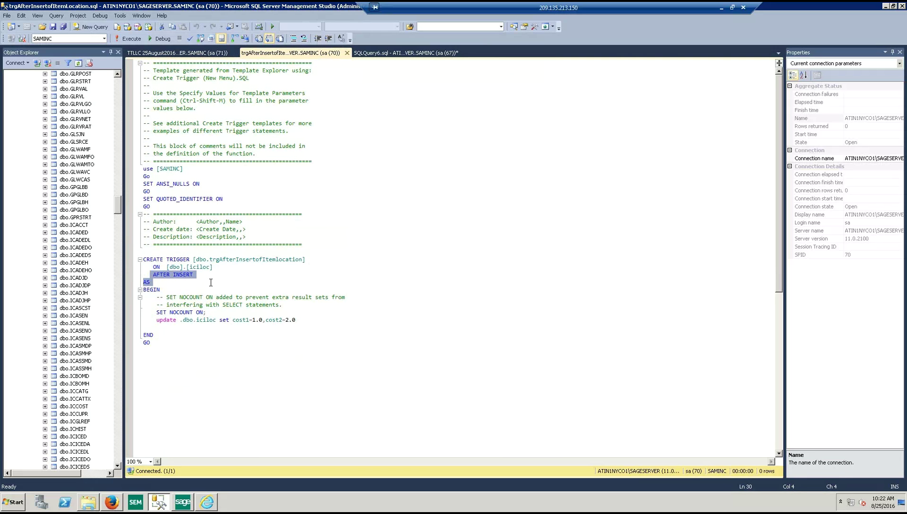
pyautogui.click(172, 53)
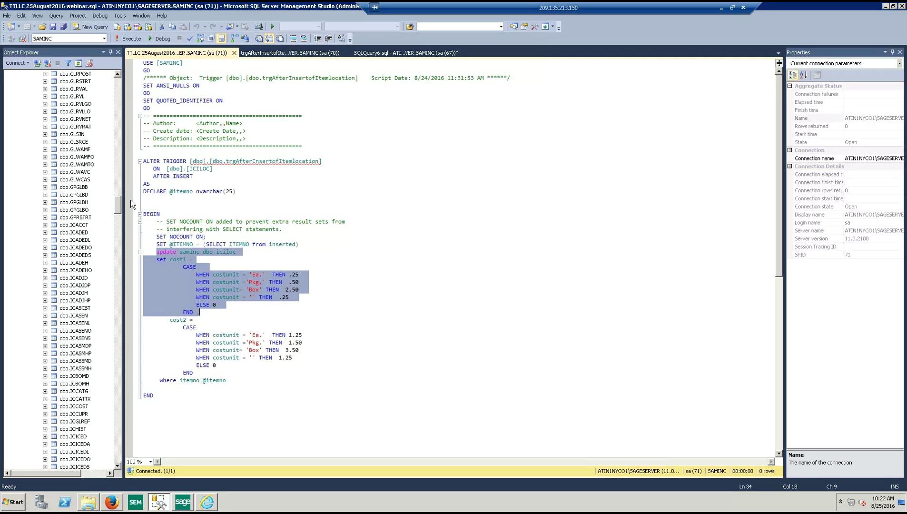
pyautogui.moveTo(119, 212); pyautogui.dragTo(122, 223)
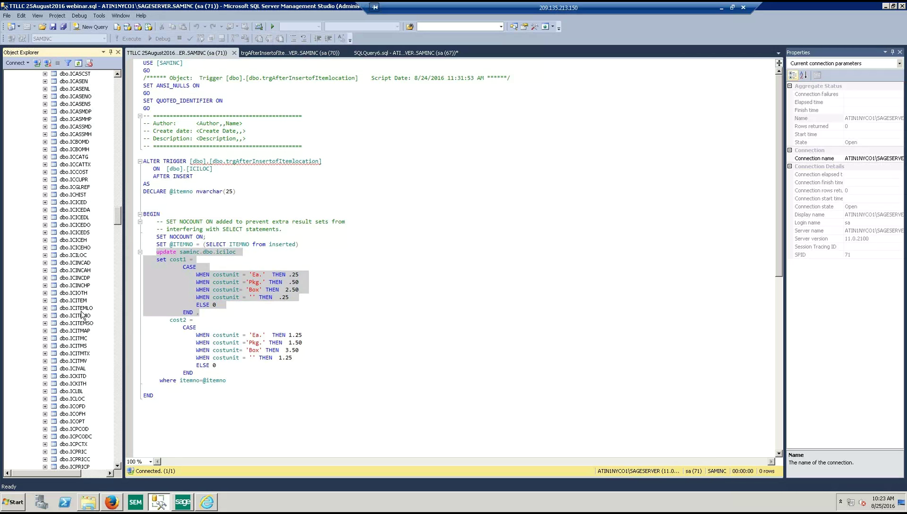
# Step: Expand dbo.ICILOC and its Triggers folder to reveal dbo.trgAfterInsertofItemlocation
pyautogui.click(45, 255)
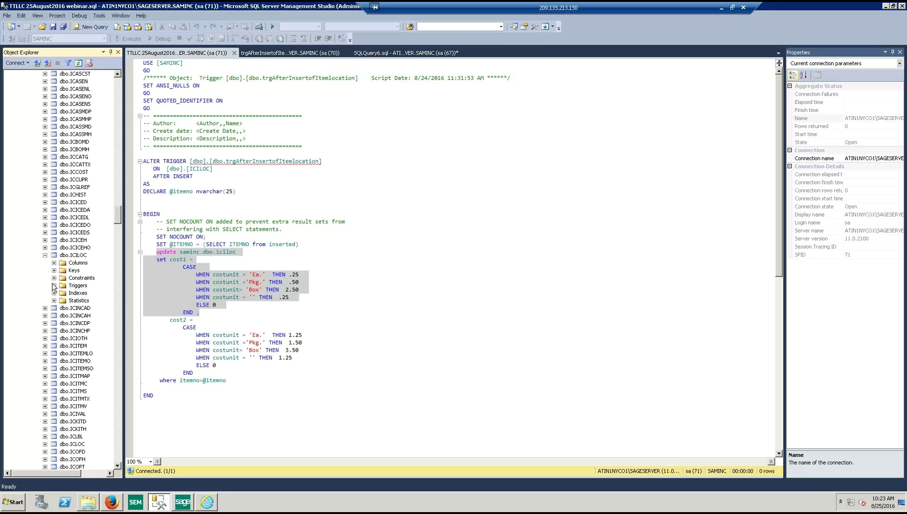
pyautogui.click(54, 285)
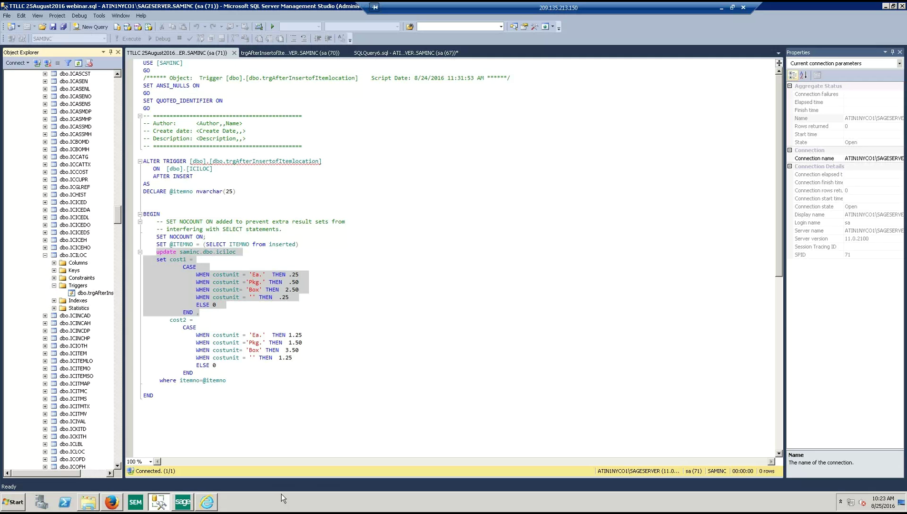
# Step: Switch to Sage 300 and open I/C Location Details from Items and Price Lists
pyautogui.click(182, 505)
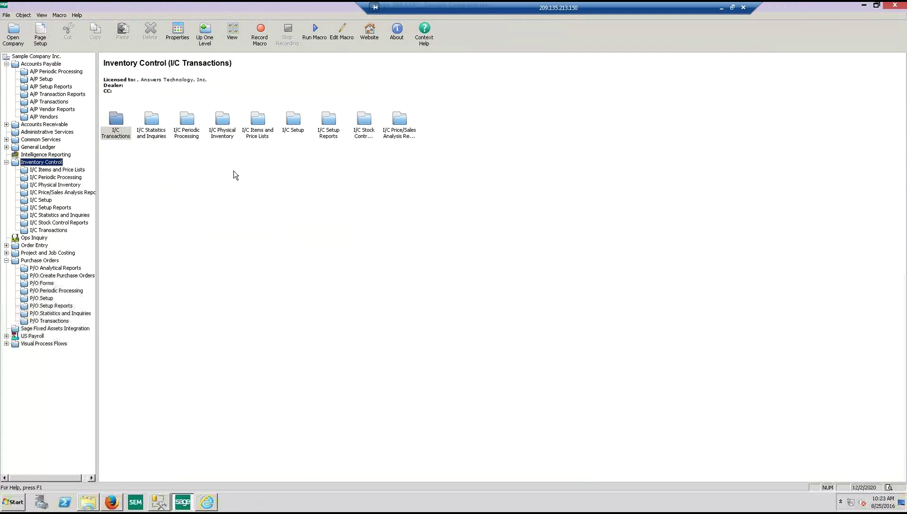
pyautogui.click(43, 172)
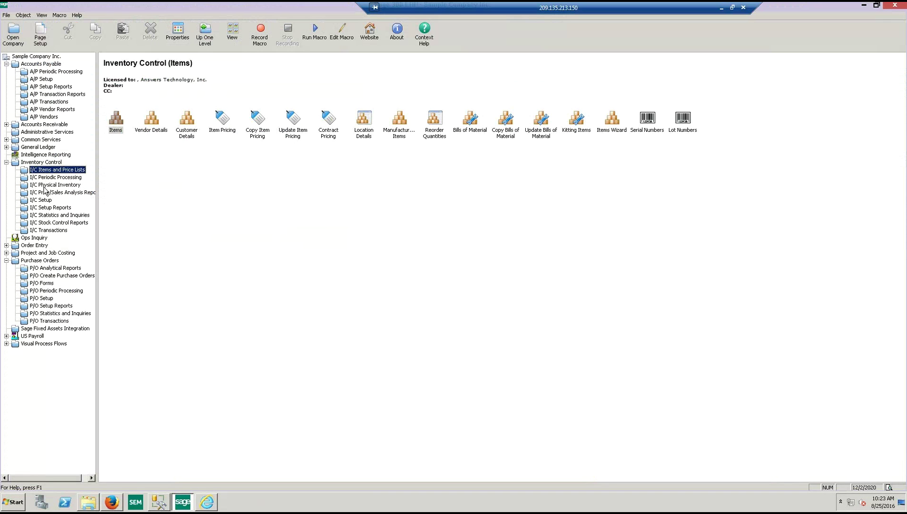
pyautogui.click(362, 130)
pyautogui.doubleClick(362, 130)
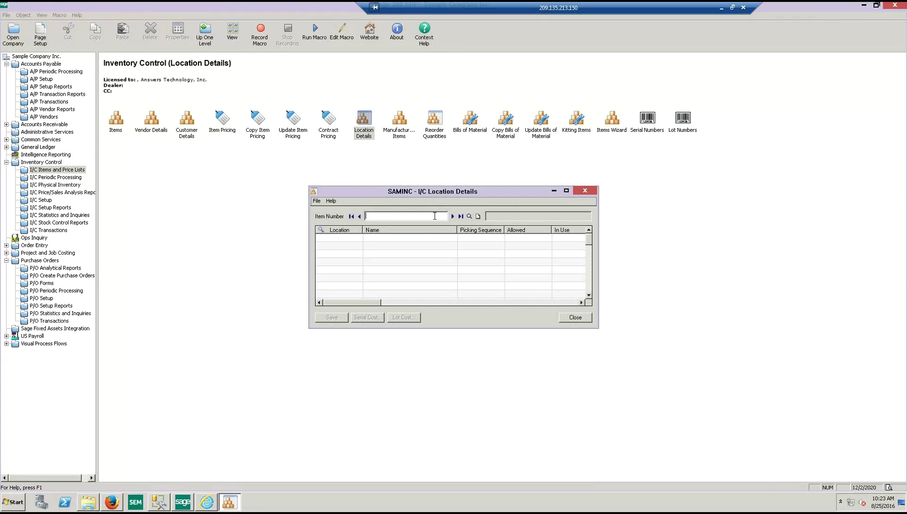
# Step: Step to item A1-310/0 Halogen Desk Light and insert a blank line after Portland Office
pyautogui.click(452, 217)
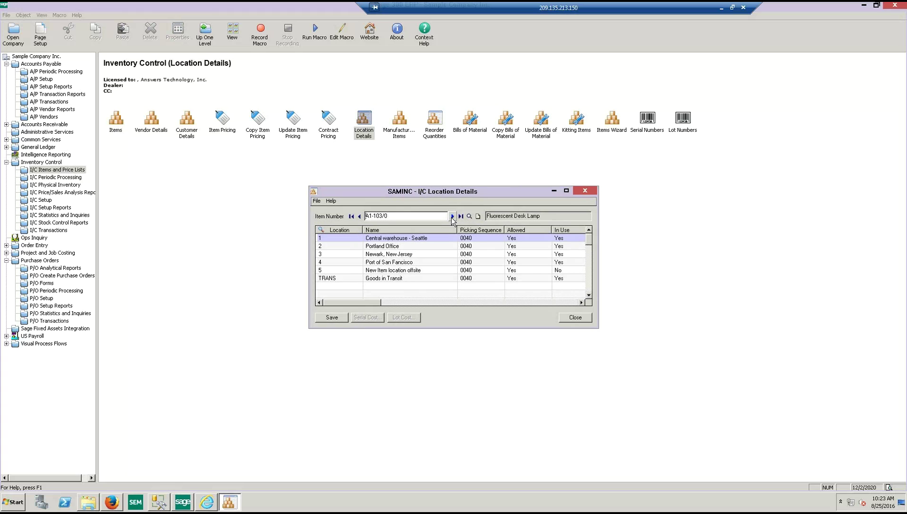
pyautogui.click(453, 217)
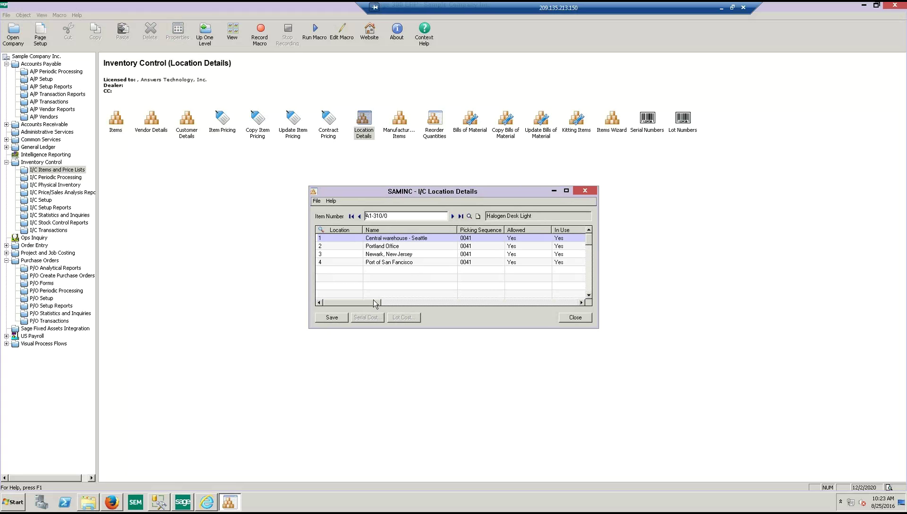
pyautogui.hotkey('alt', 's')
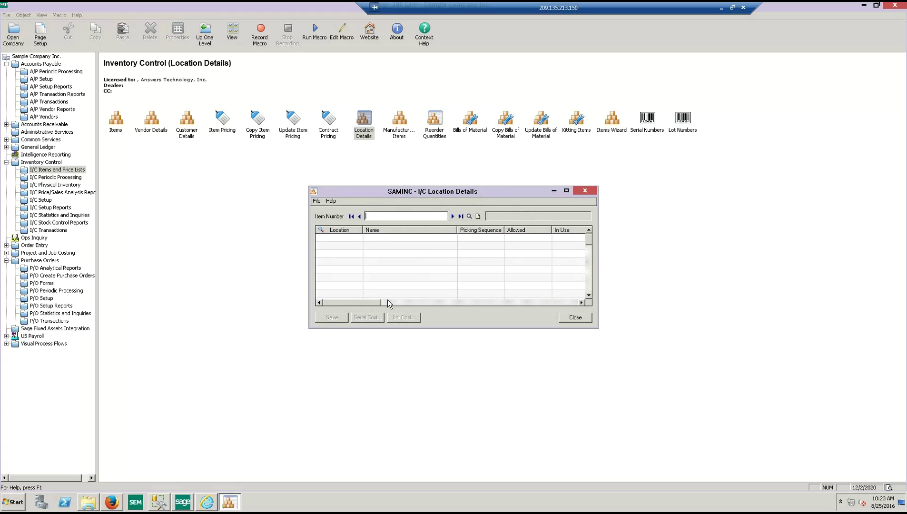
pyautogui.click(453, 216)
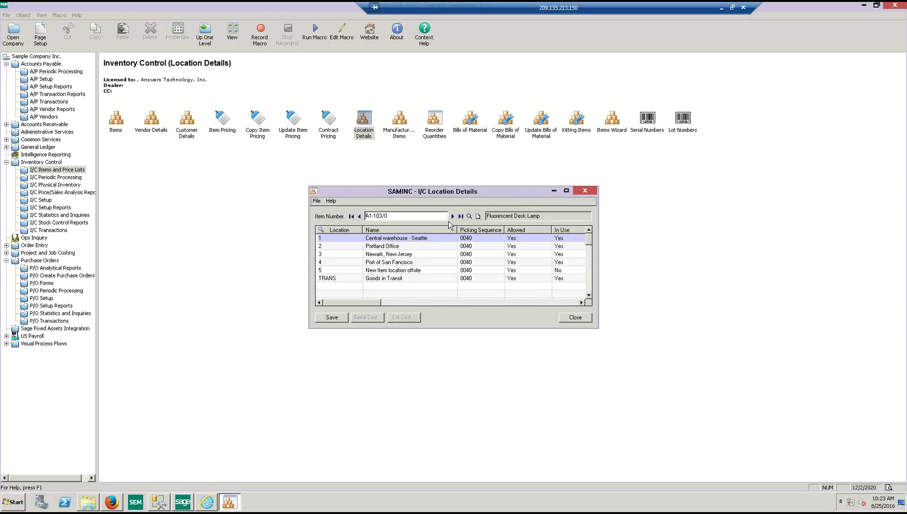
pyautogui.click(453, 217)
pyautogui.click(453, 217)
pyautogui.click(453, 217)
pyautogui.click(352, 248)
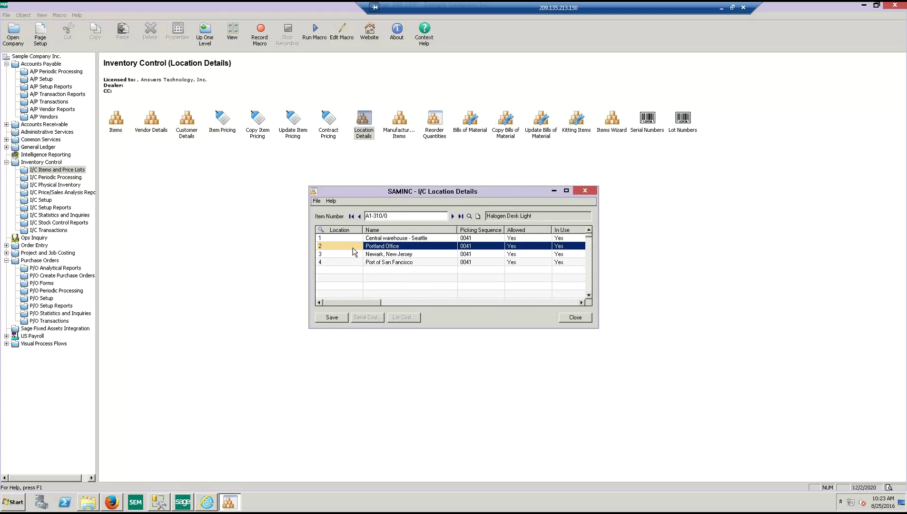
pyautogui.press('Insert')
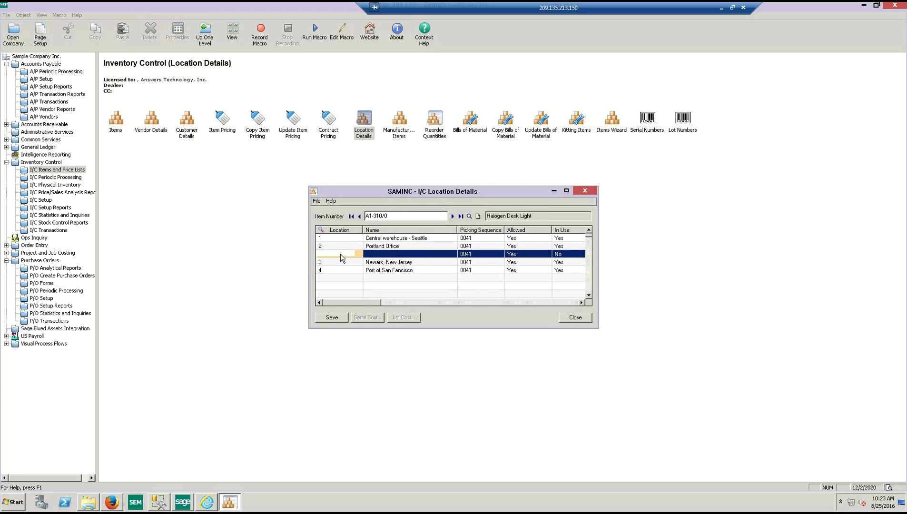
# Step: Assign location 5, New Item location offsite, to the new line and close Location Details
pyautogui.click(341, 254)
pyautogui.click(358, 253)
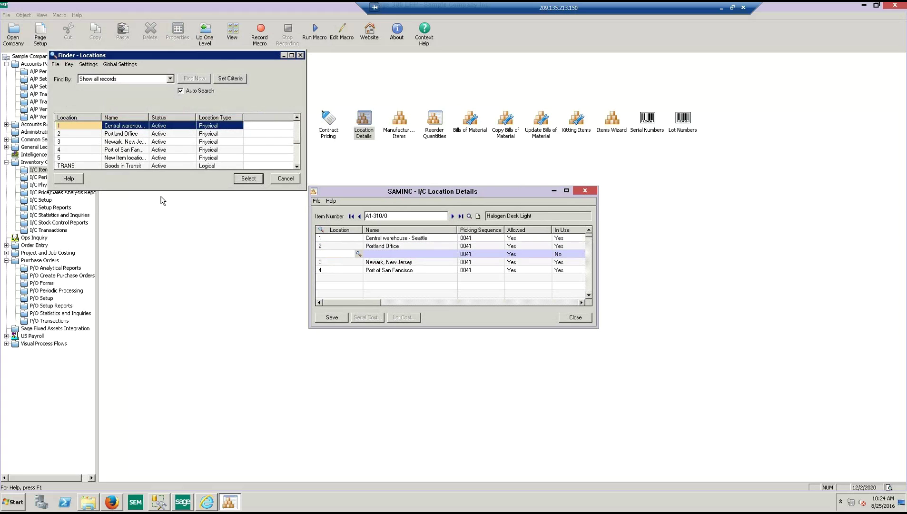
pyautogui.doubleClick(98, 158)
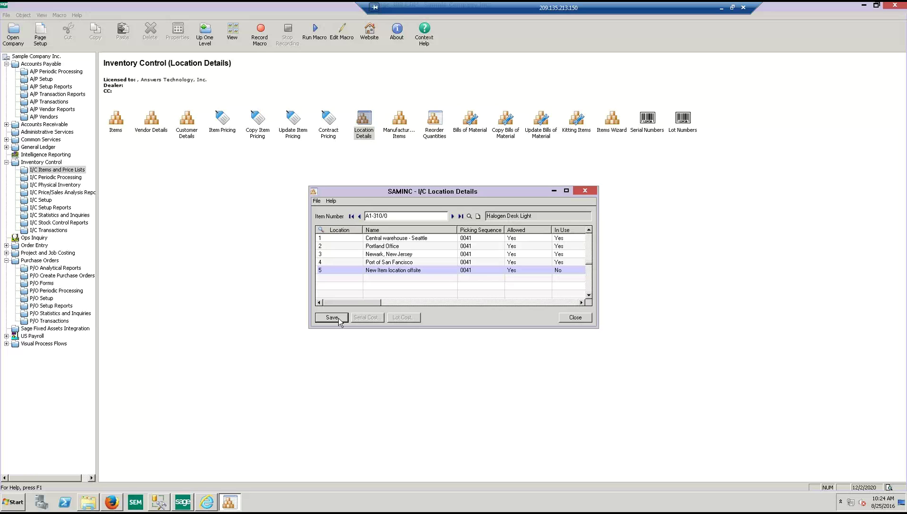
pyautogui.click(561, 321)
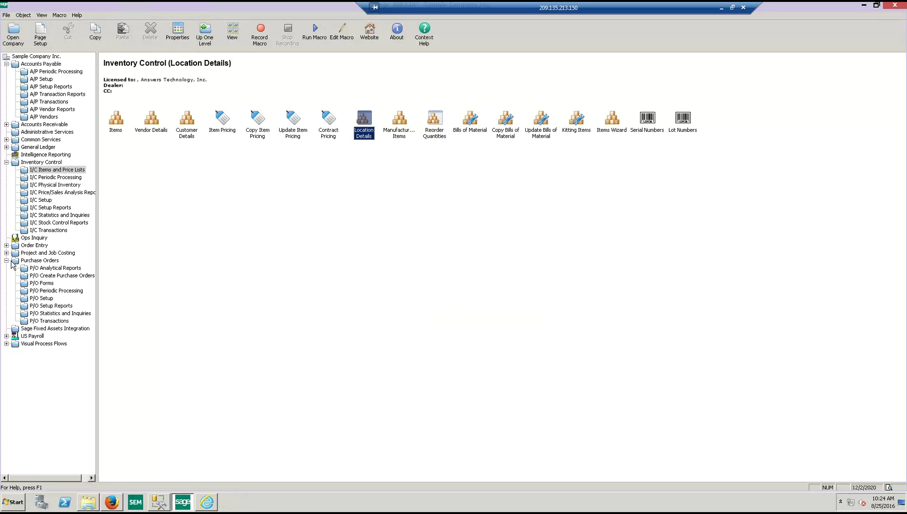
# Step: Expand Order Entry to O/E Reports, then minimize the remote Sage session
pyautogui.click(7, 246)
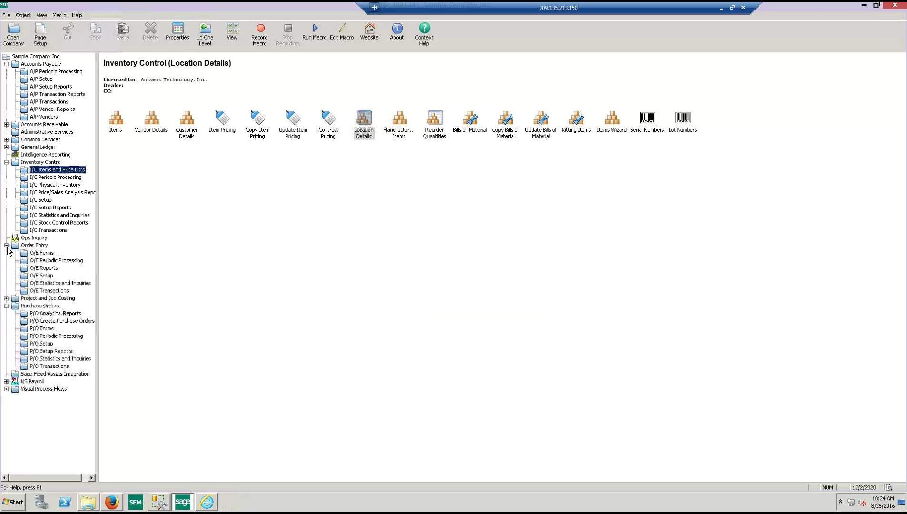
pyautogui.click(28, 268)
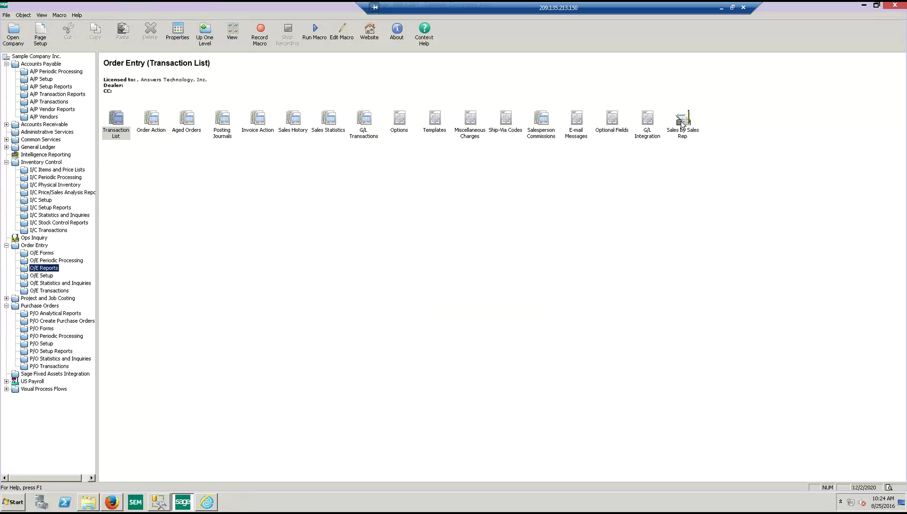
pyautogui.click(721, 7)
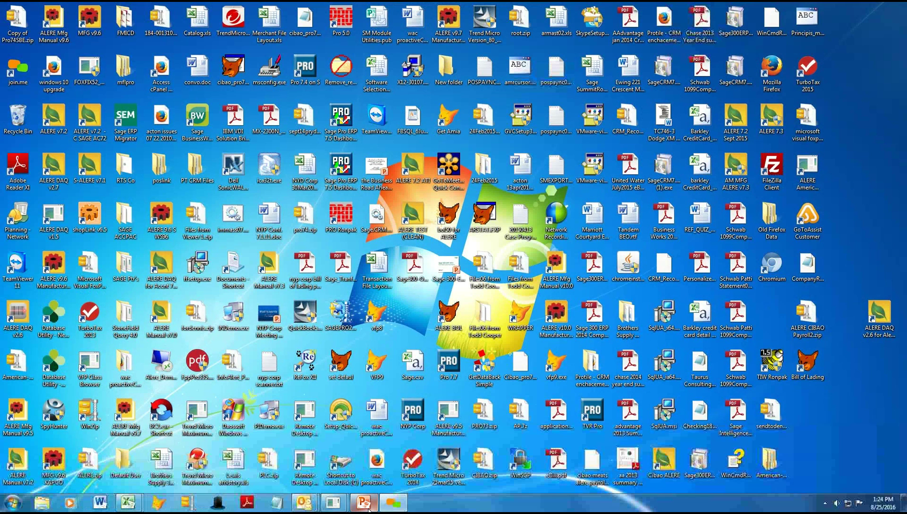
# Step: Show slide 2, 'Today I will show', and highlight the hidden inventory columns bullet
pyautogui.click(363, 502)
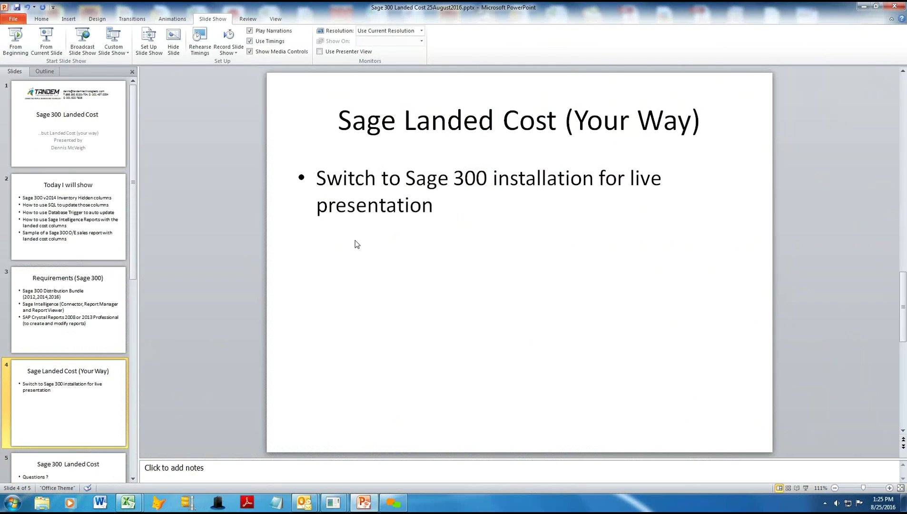
pyautogui.click(70, 231)
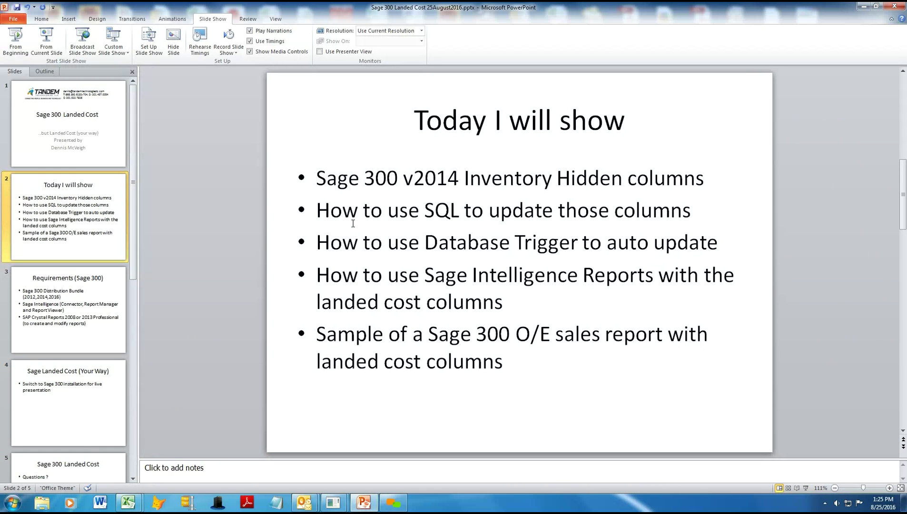
pyautogui.moveTo(316, 186); pyautogui.dragTo(612, 191)
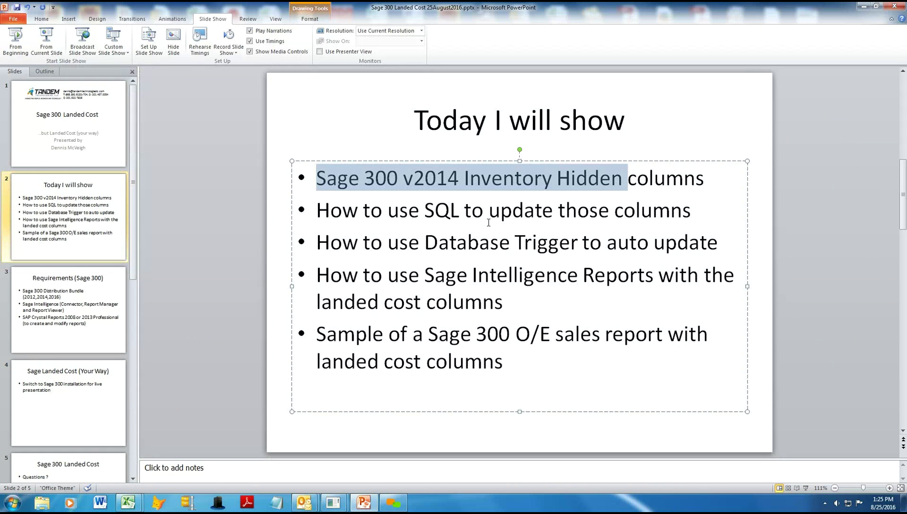
pyautogui.click(332, 212)
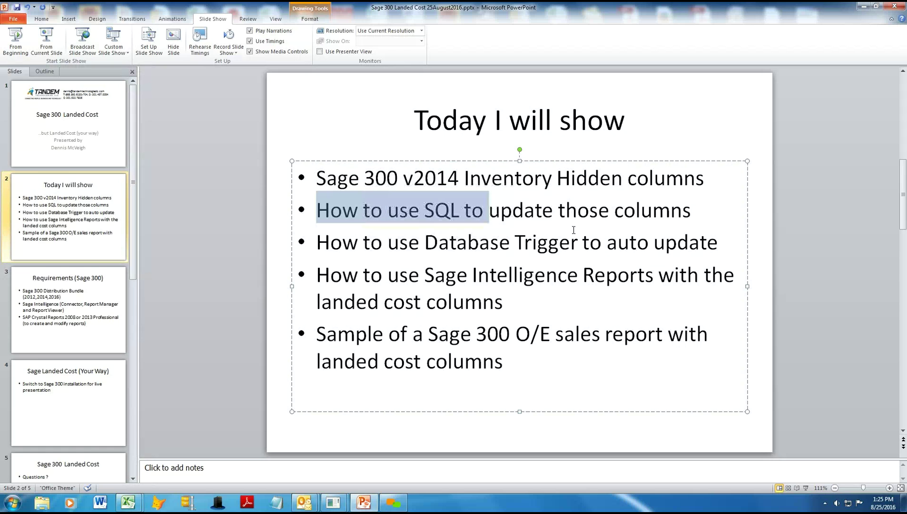
# Step: Highlight the SQL update, database trigger, Sage Intelligence reports and sample sales report bullets
pyautogui.moveTo(574, 230); pyautogui.dragTo(613, 211)
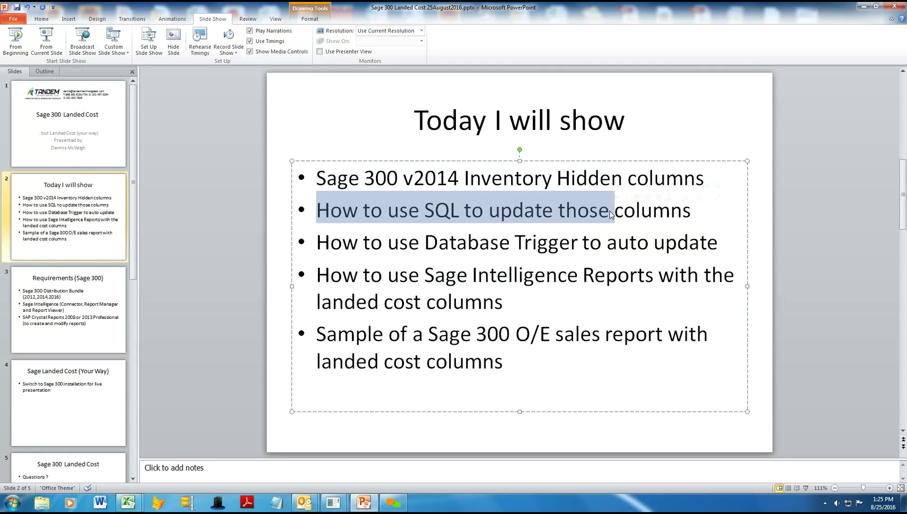
pyautogui.click(449, 243)
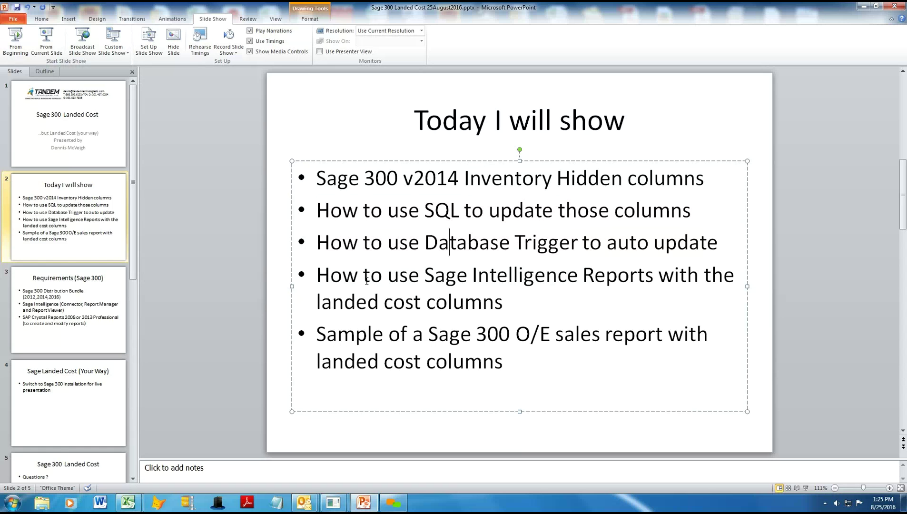
pyautogui.moveTo(364, 279); pyautogui.dragTo(583, 279)
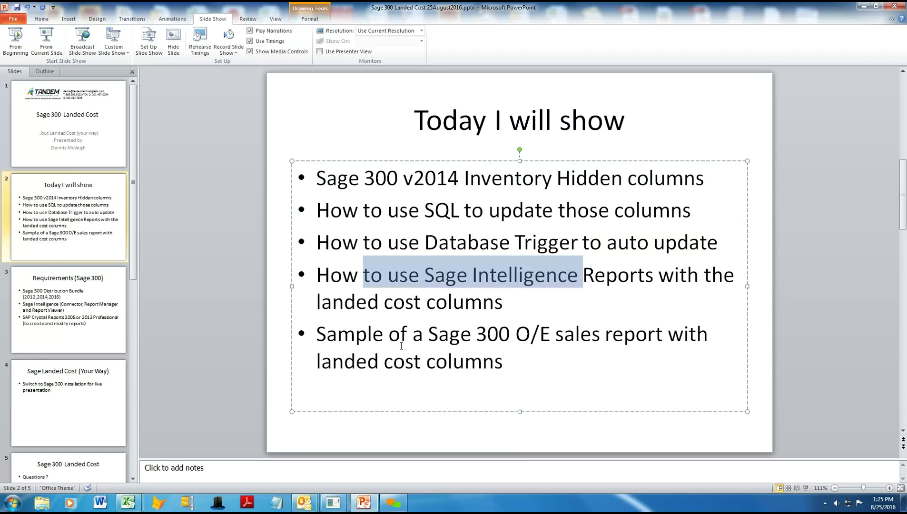
pyautogui.click(415, 334)
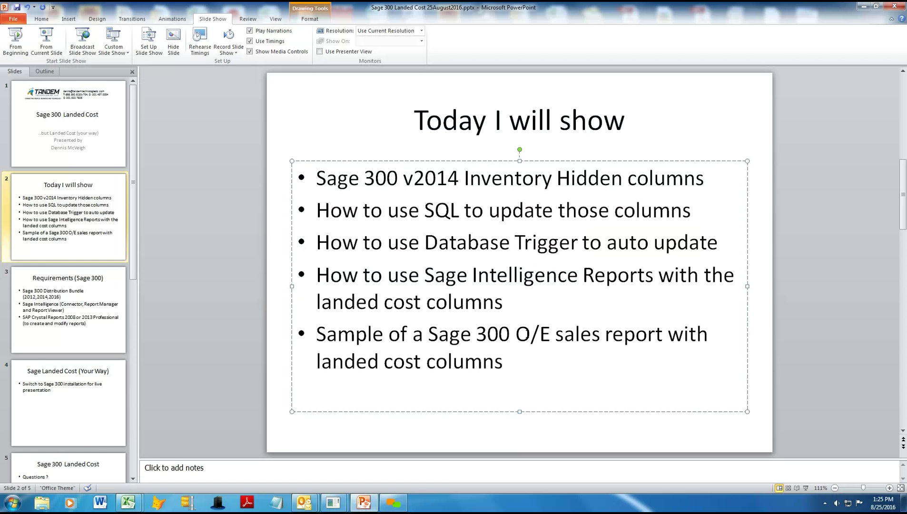
pyautogui.moveTo(555, 335); pyautogui.dragTo(608, 342)
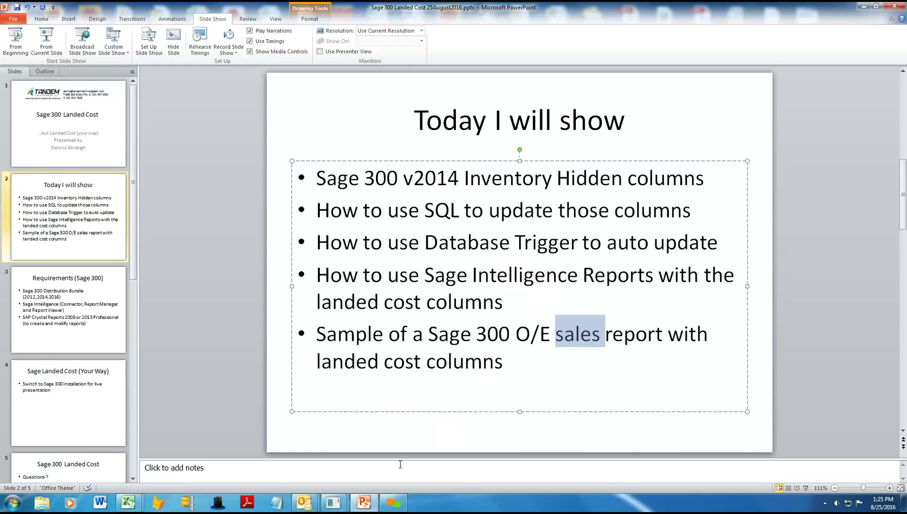
# Step: Return to the remote Sage 300 session and launch the Sales by Sales Rep report from O/E Reports
pyautogui.moveTo(334, 506)
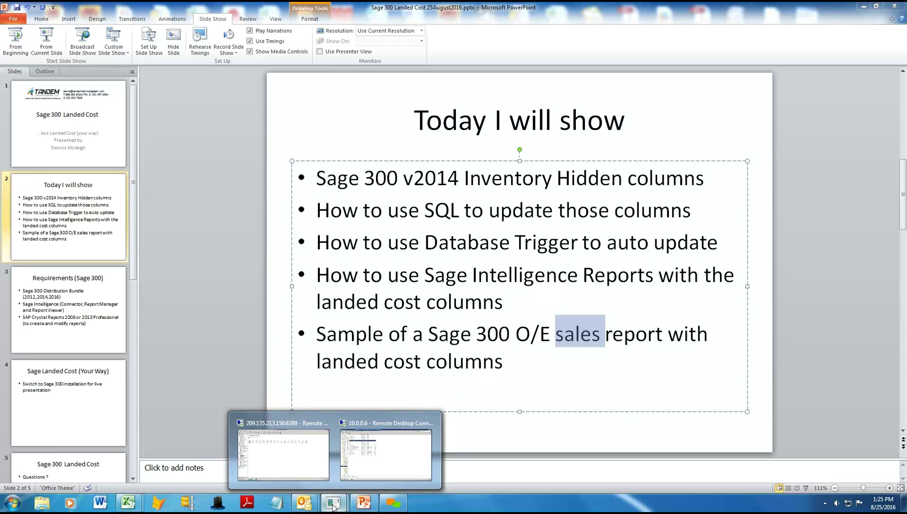
pyautogui.click(296, 443)
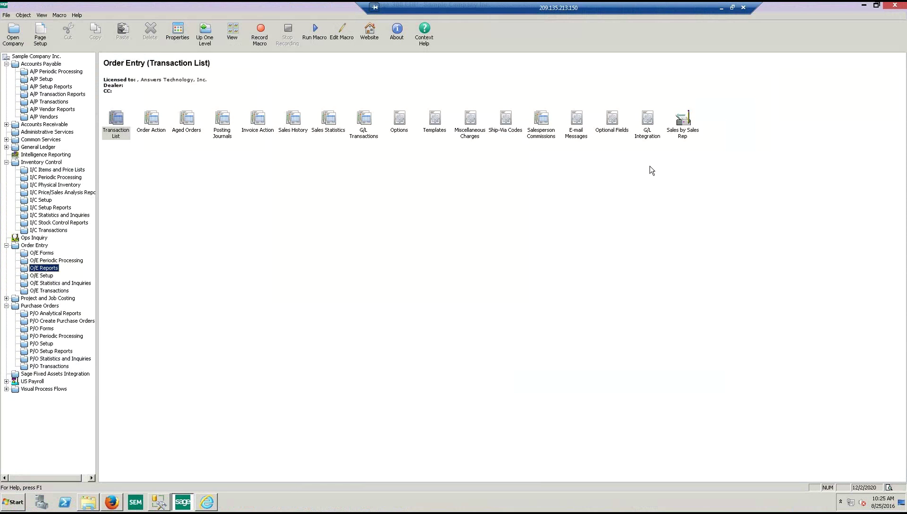
pyautogui.click(677, 126)
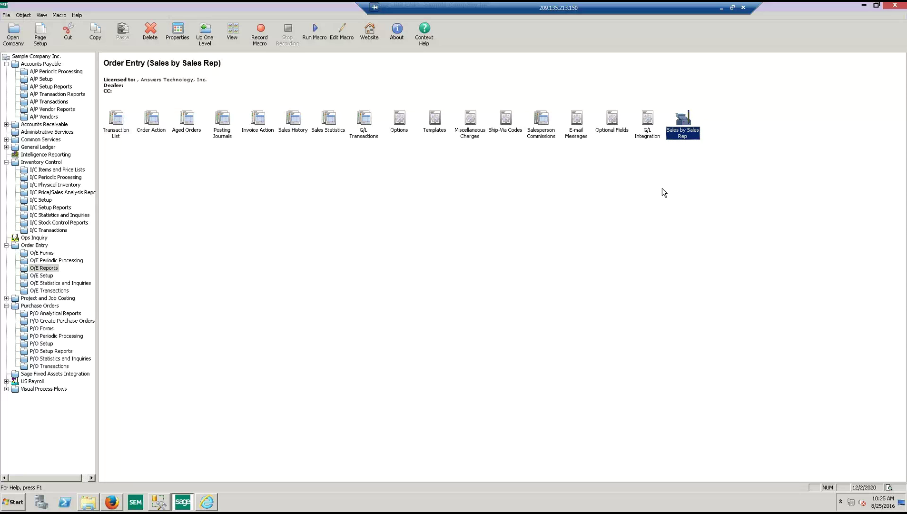
pyautogui.doubleClick(684, 123)
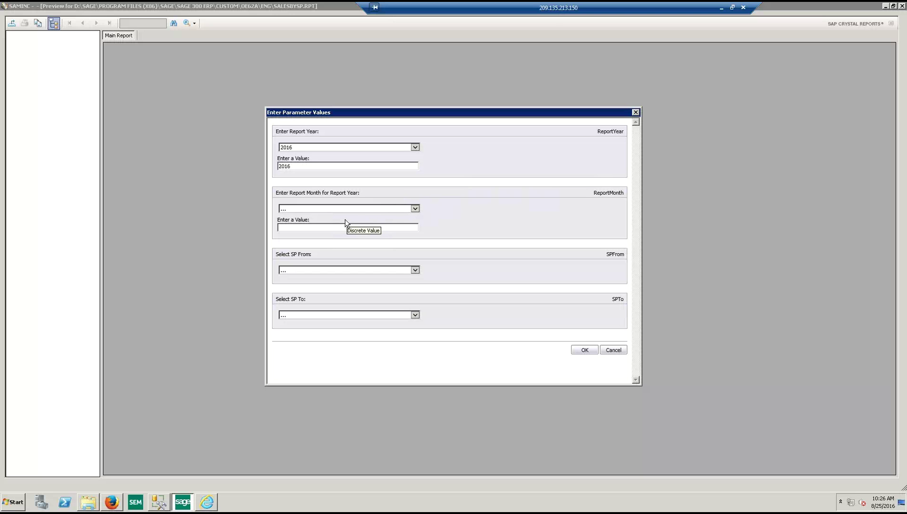
# Step: Set the report period to month 12 - December of year 2020
pyautogui.click(414, 211)
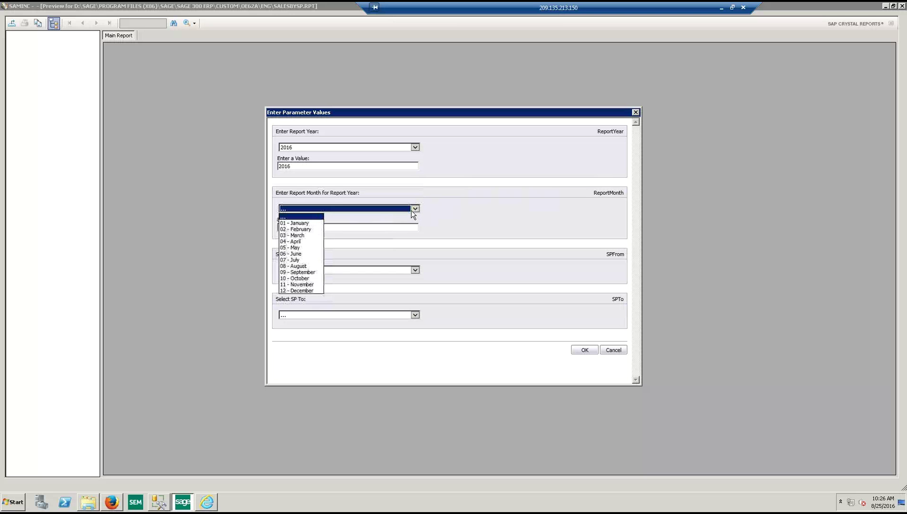
pyautogui.click(305, 290)
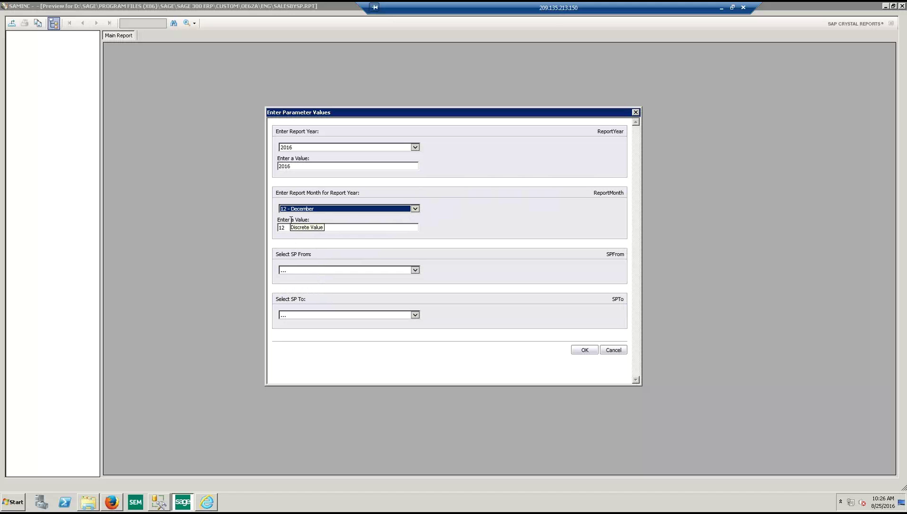
pyautogui.click(416, 147)
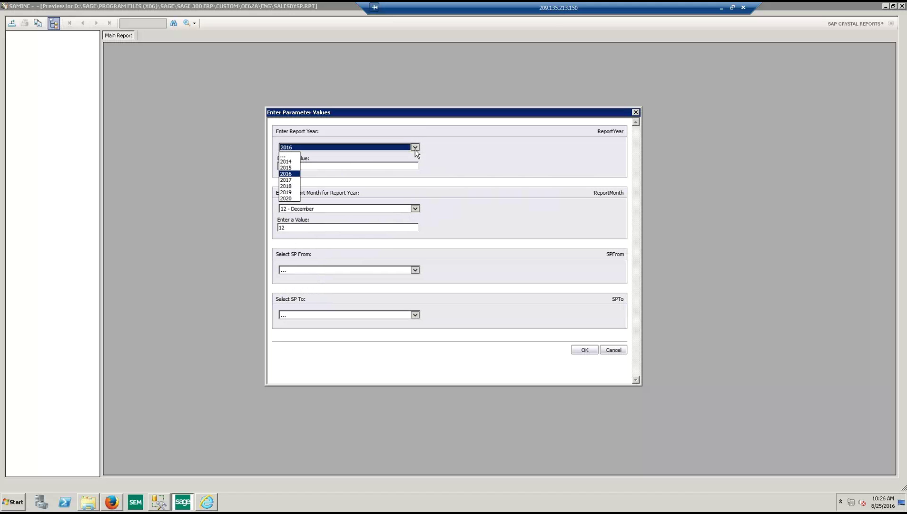
pyautogui.click(286, 198)
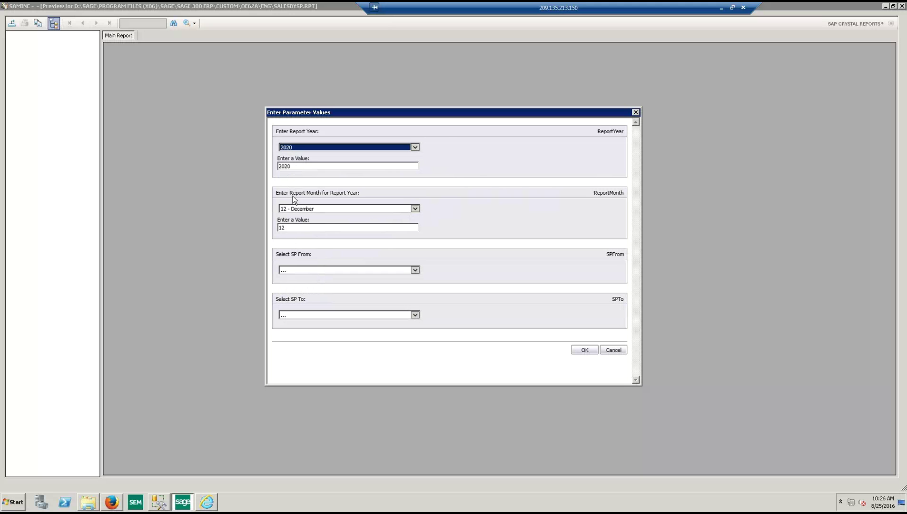
pyautogui.click(415, 147)
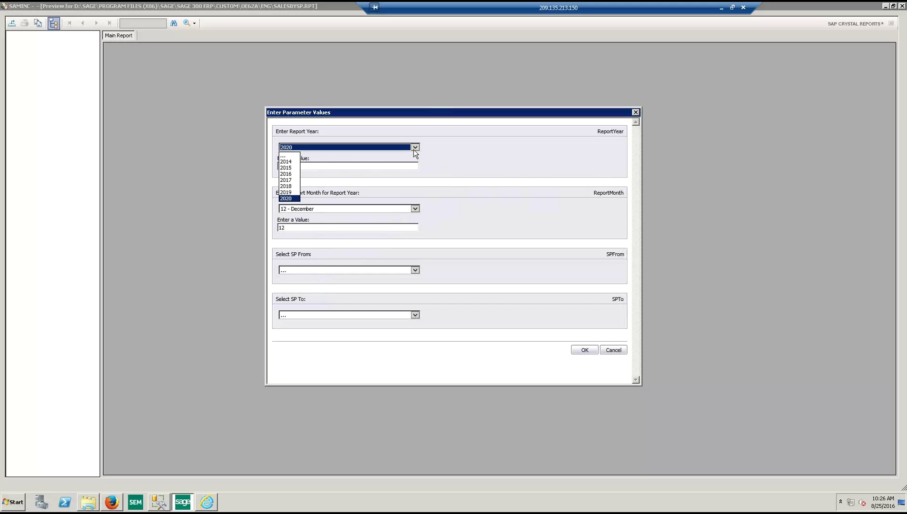
pyautogui.click(476, 211)
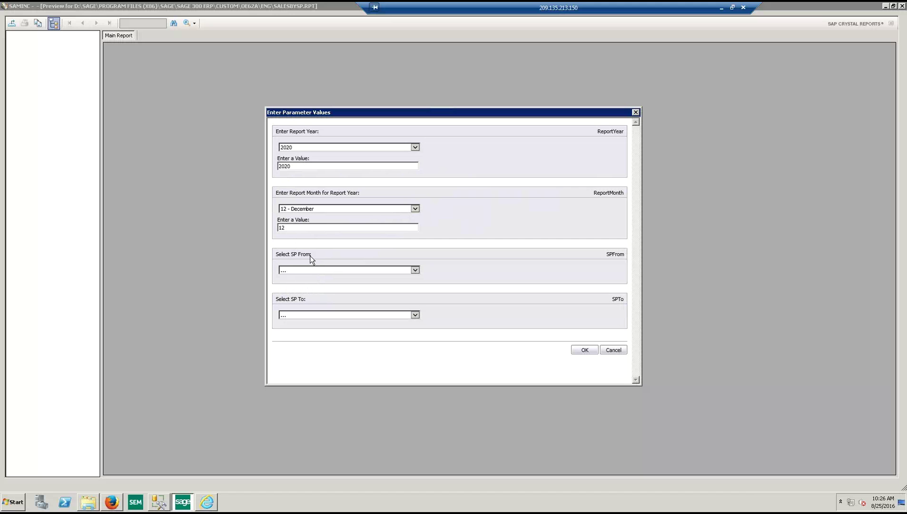
# Step: Set the salesperson range from BB to SP and run the report
pyautogui.click(415, 271)
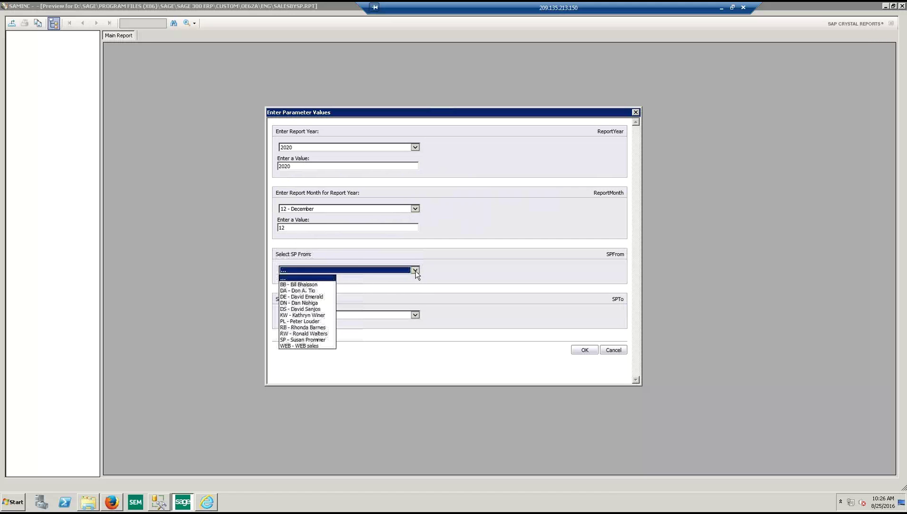
pyautogui.click(306, 285)
pyautogui.click(414, 315)
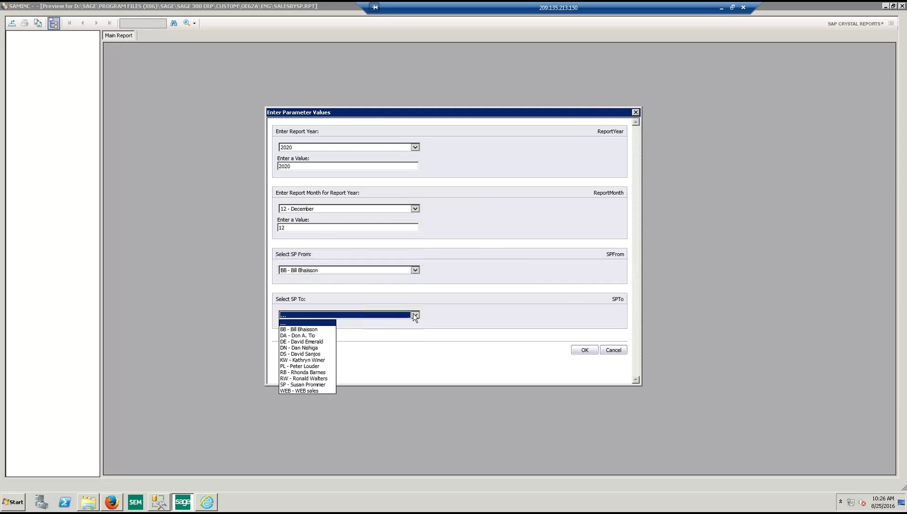
pyautogui.click(299, 385)
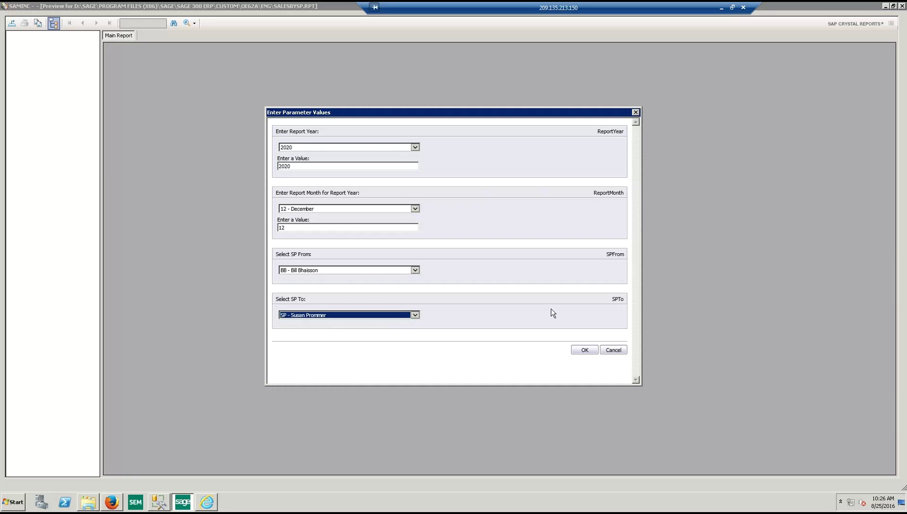
pyautogui.click(583, 351)
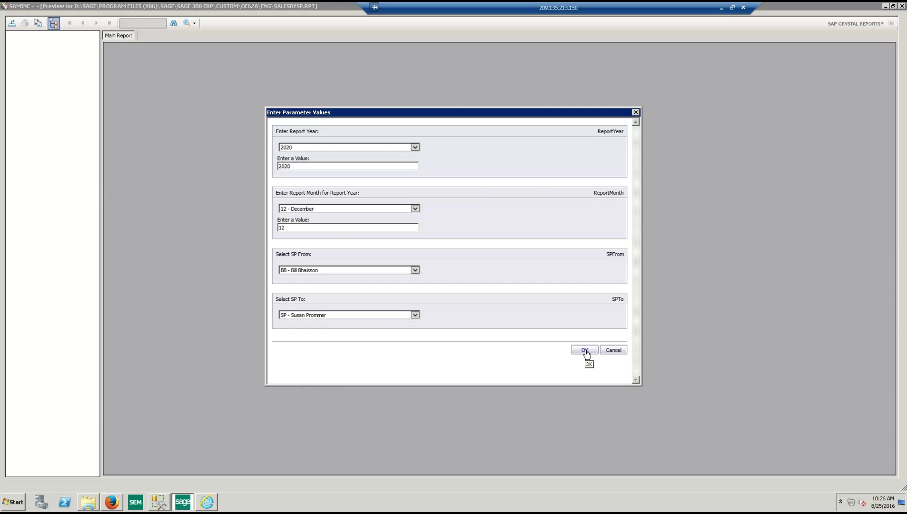
pyautogui.click(586, 352)
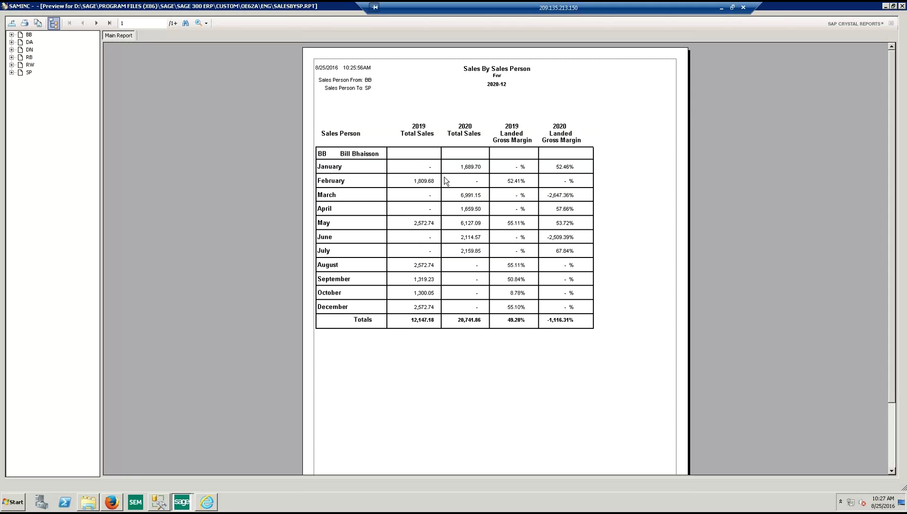
# Step: Review the Total Sales and Landed Gross Margin figures, including February's 52.41% and 2019's 49.28%
pyautogui.click(423, 135)
pyautogui.click(476, 132)
pyautogui.click(508, 137)
pyautogui.click(510, 168)
pyautogui.click(510, 143)
pyautogui.click(444, 183)
pyautogui.click(517, 184)
pyautogui.click(472, 163)
pyautogui.click(476, 223)
pyautogui.click(511, 320)
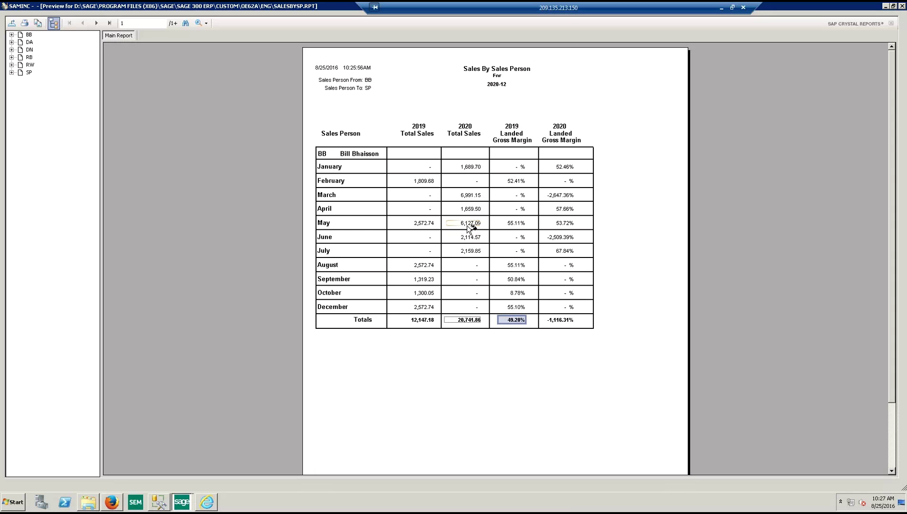
# Step: Jump to salespeople DA and DN through the group tree, then close the preview
pyautogui.click(12, 42)
pyautogui.click(30, 49)
pyautogui.click(23, 42)
pyautogui.click(20, 73)
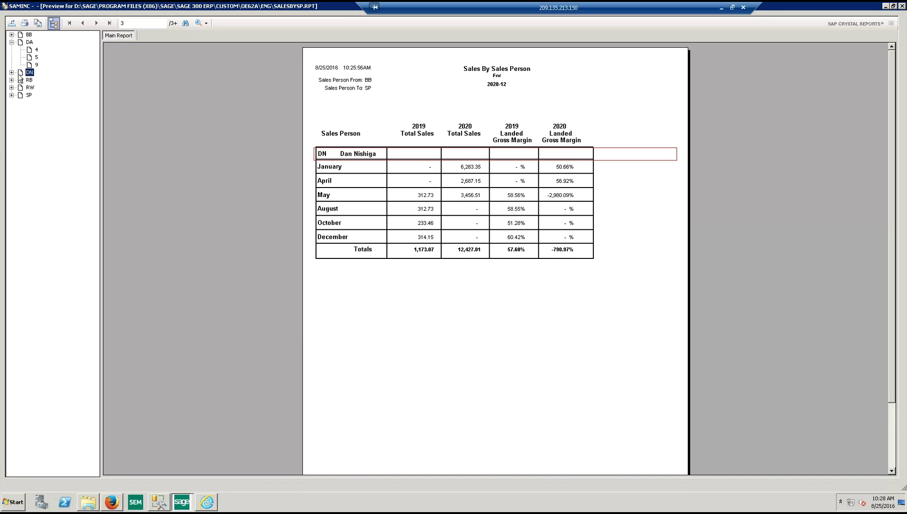
pyautogui.click(902, 7)
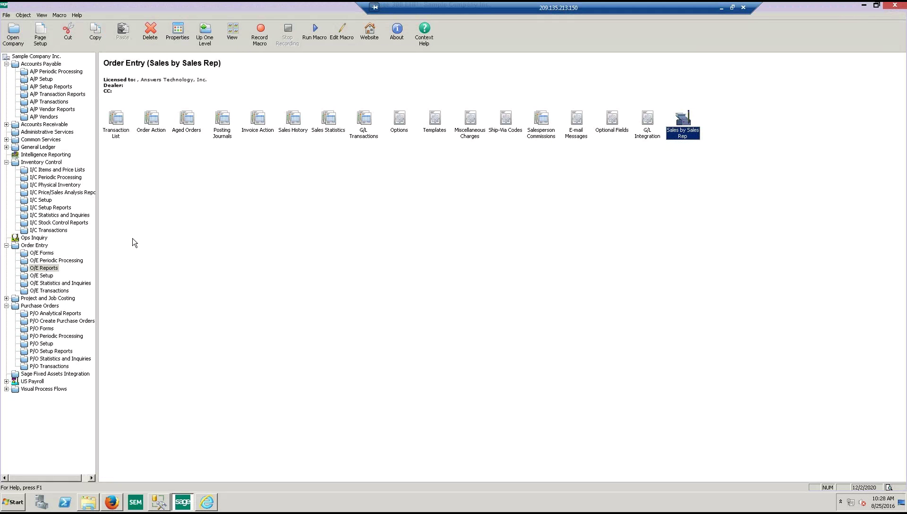
# Step: Browse the Order Entry, Inventory Control and Receivables folders, then launch the Intelligence Reporting Connector
pyautogui.click(24, 162)
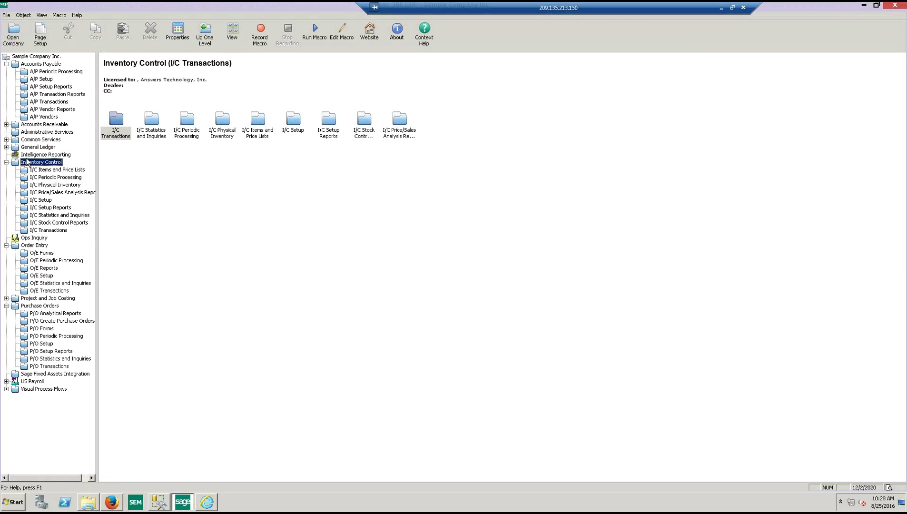
pyautogui.click(26, 158)
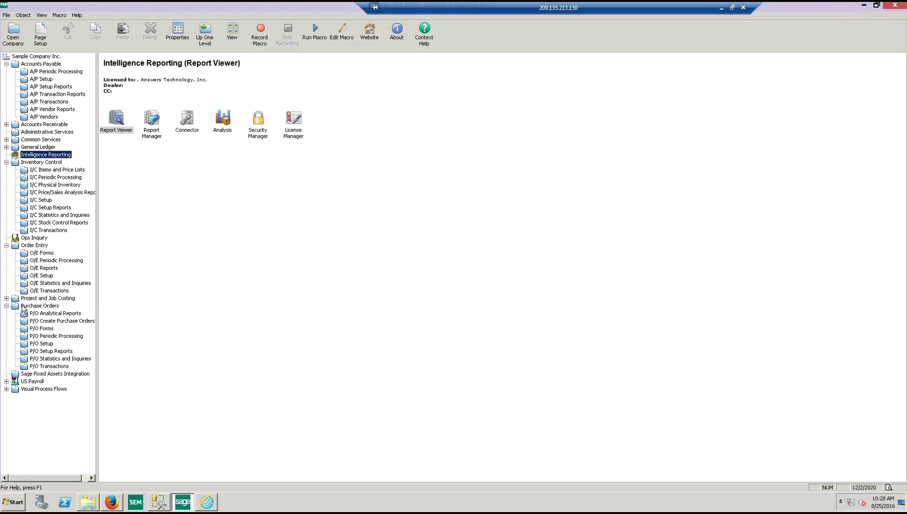
pyautogui.click(33, 246)
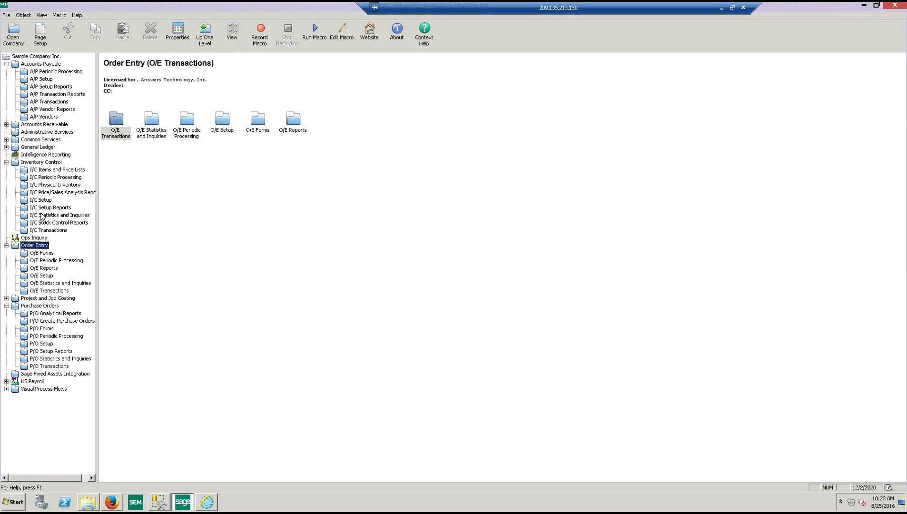
pyautogui.click(28, 163)
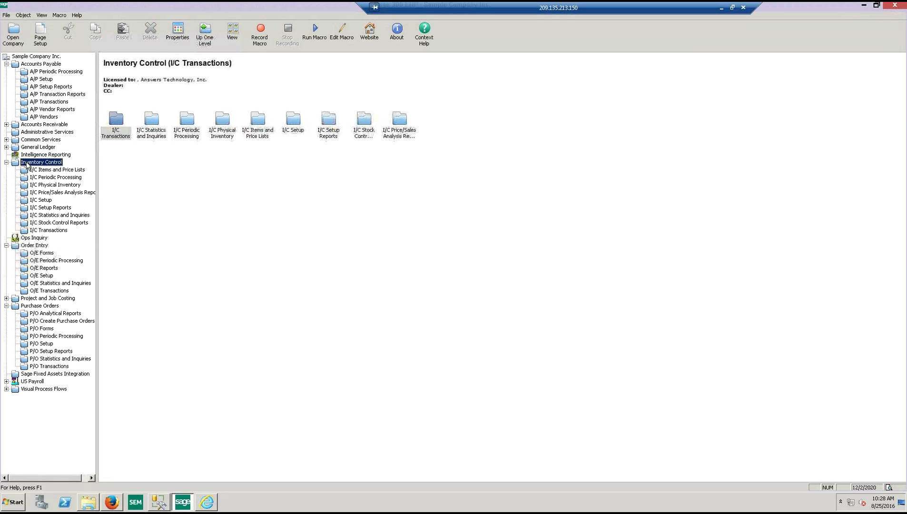
pyautogui.click(32, 125)
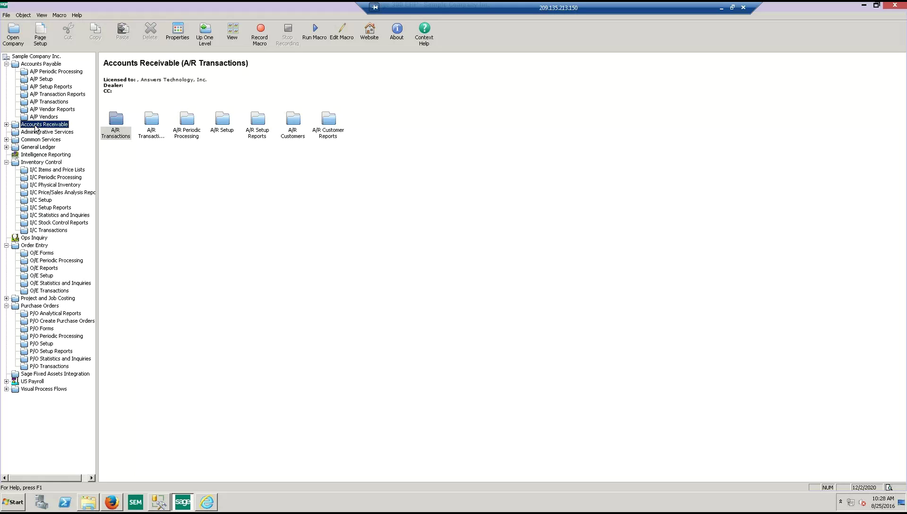
pyautogui.click(32, 156)
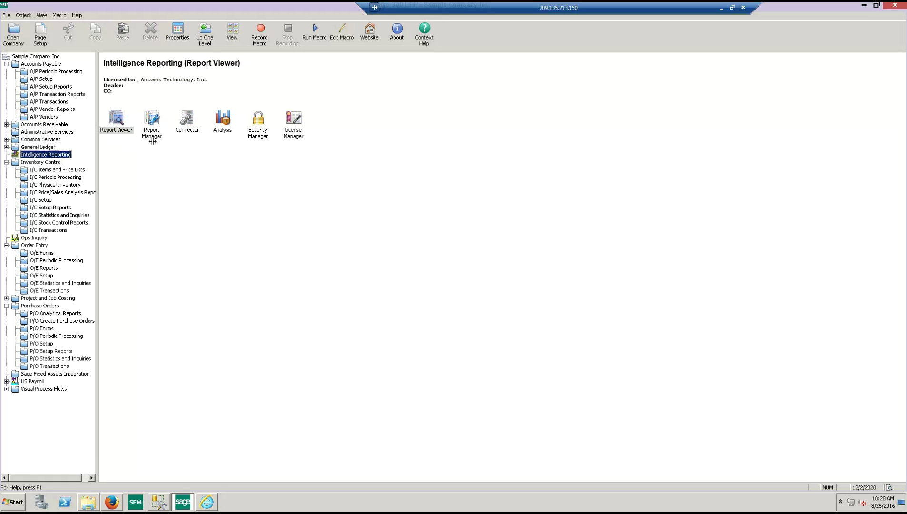
pyautogui.click(186, 131)
pyautogui.doubleClick(187, 130)
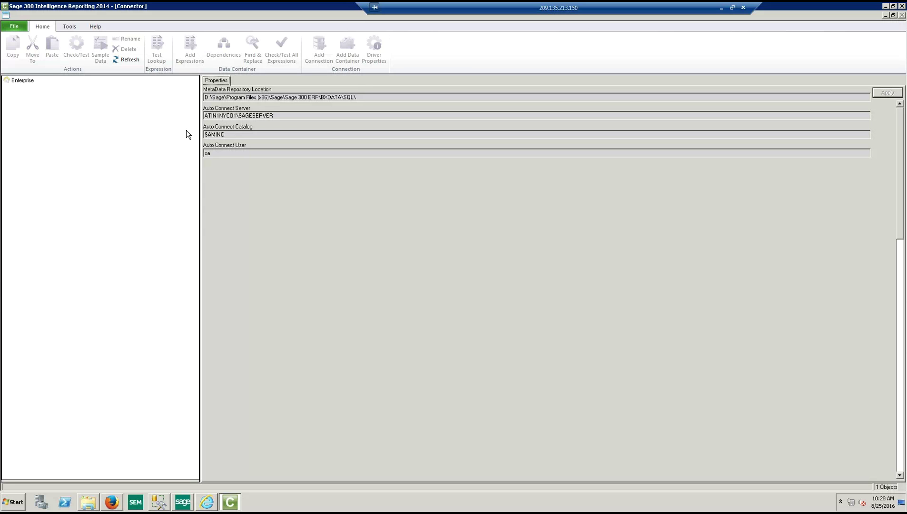
# Step: Expand Enterprise > ODBC Driver SQL Server > Sage Accpac (Auto Connect) and list Inventory Master 3-2(AE-SQL) fields
pyautogui.doubleClick(19, 82)
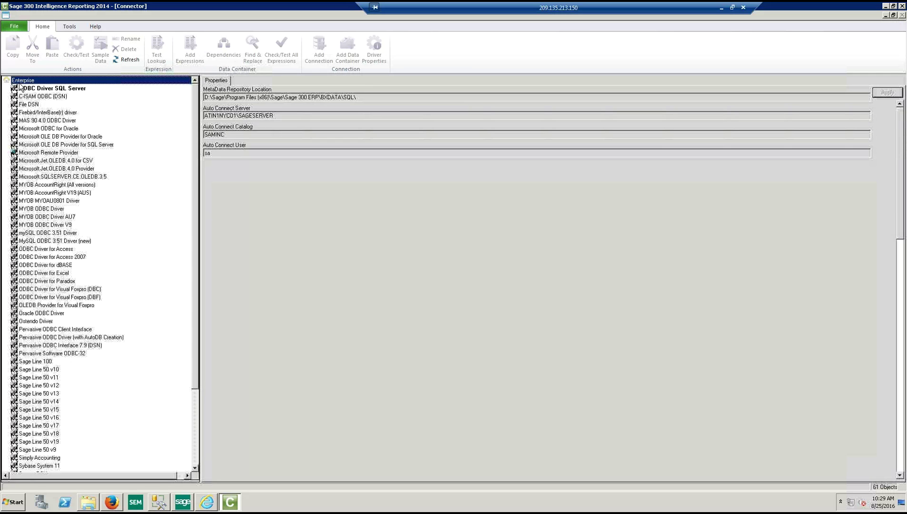
pyautogui.doubleClick(28, 89)
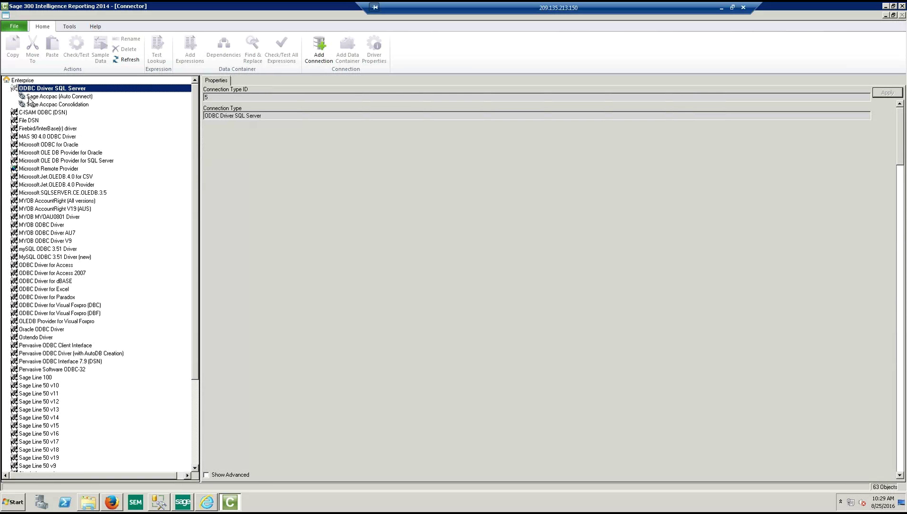
pyautogui.doubleClick(31, 97)
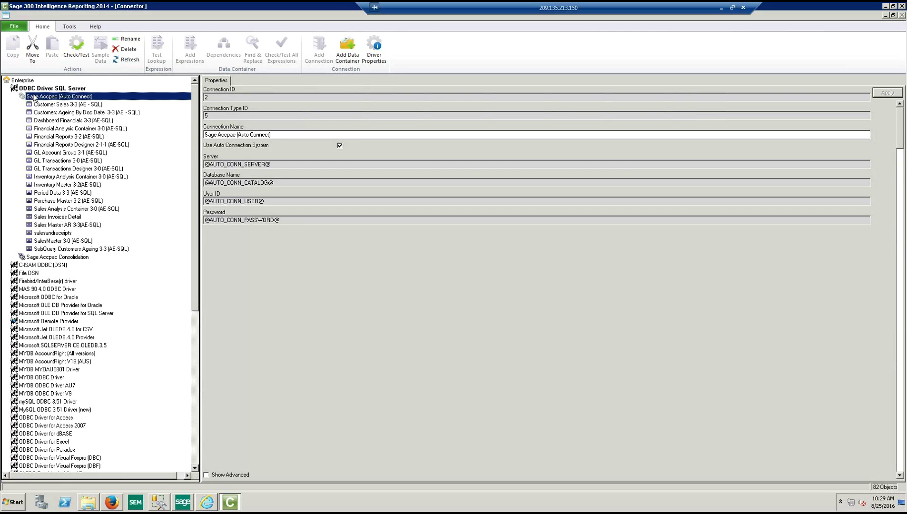
pyautogui.click(62, 185)
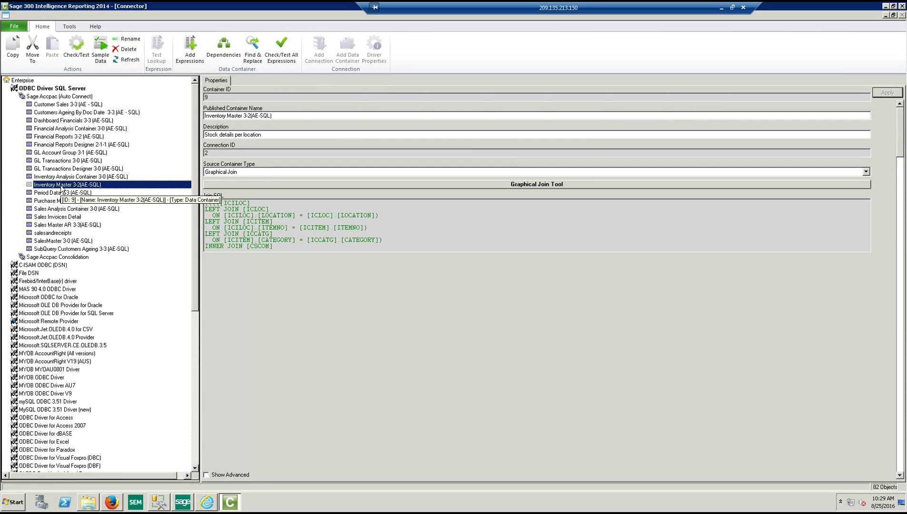
pyautogui.doubleClick(61, 185)
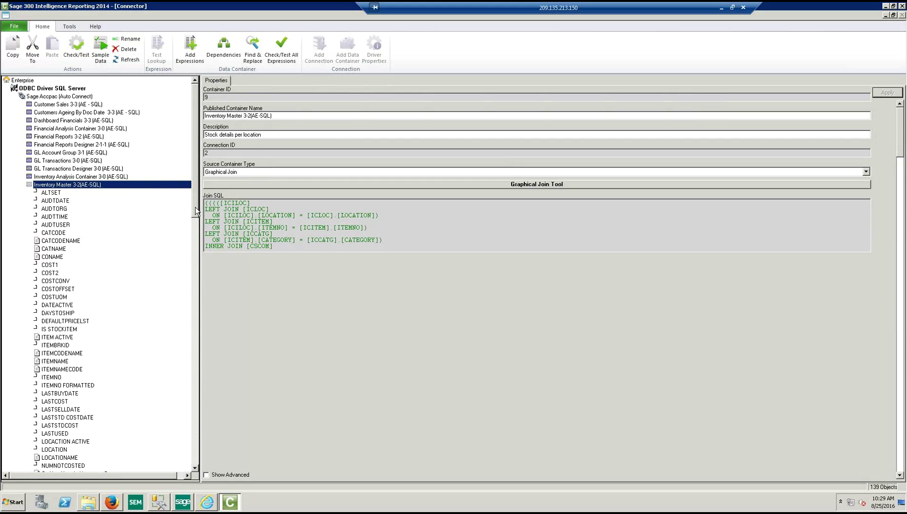
pyautogui.moveTo(198, 209); pyautogui.dragTo(199, 217)
# Step: View the On Hand Landed Inventory Cost SQL expression, then return to the Inventory Master container
pyautogui.click(63, 450)
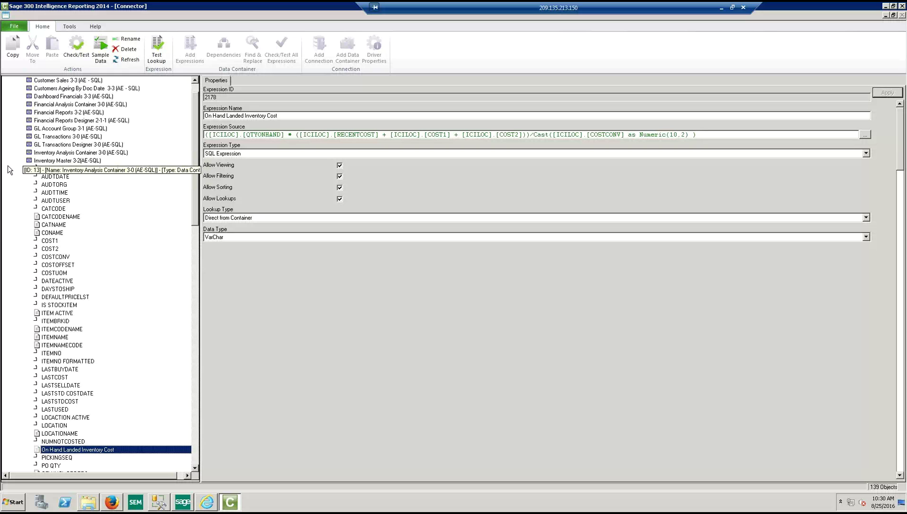
pyautogui.click(44, 162)
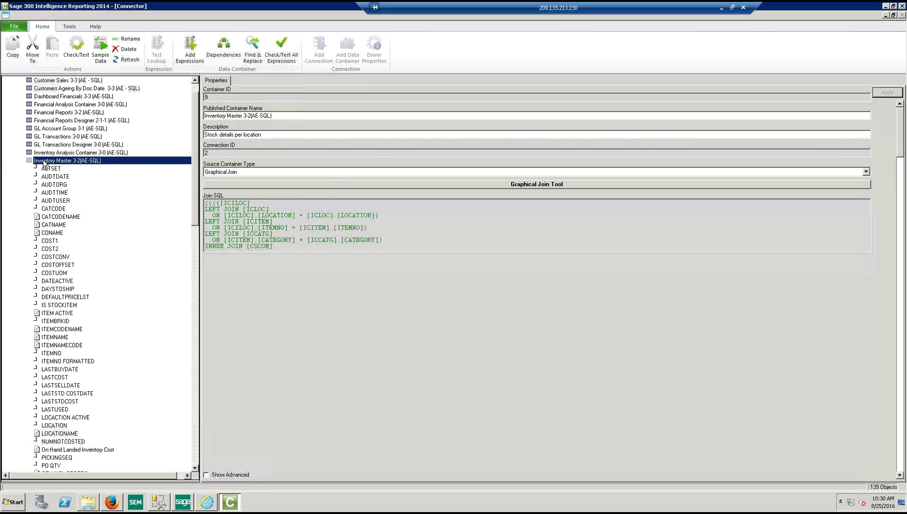
# Step: Exit the Connector and run Inventory Master Landed Cost 3-2 (AE-SQL) from the Report Viewer
pyautogui.click(14, 27)
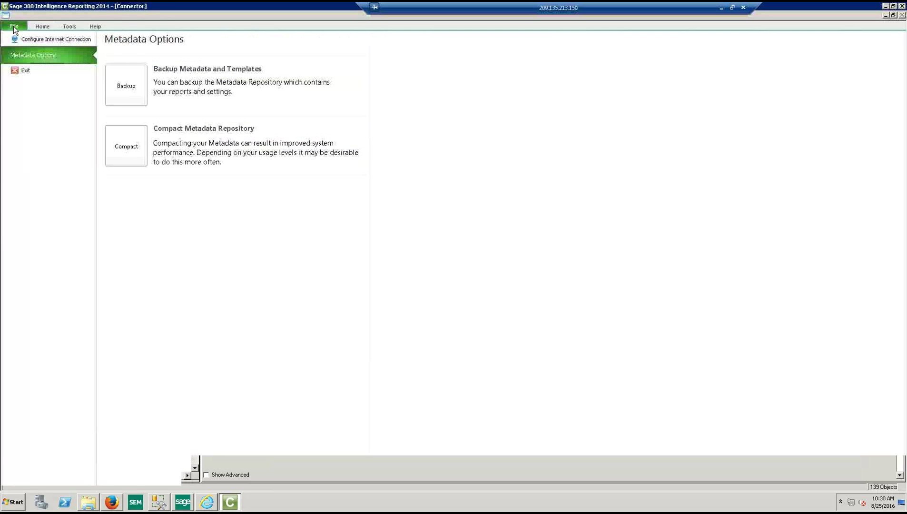
pyautogui.click(23, 70)
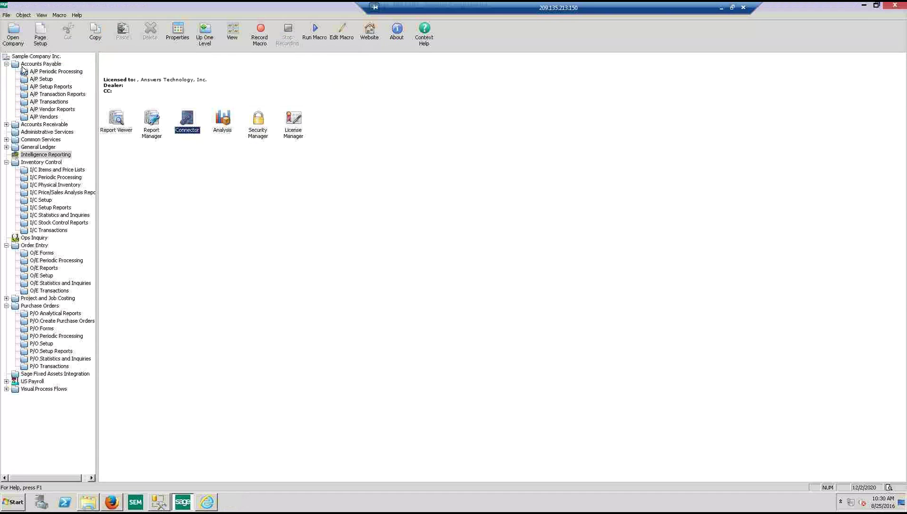
pyautogui.doubleClick(119, 128)
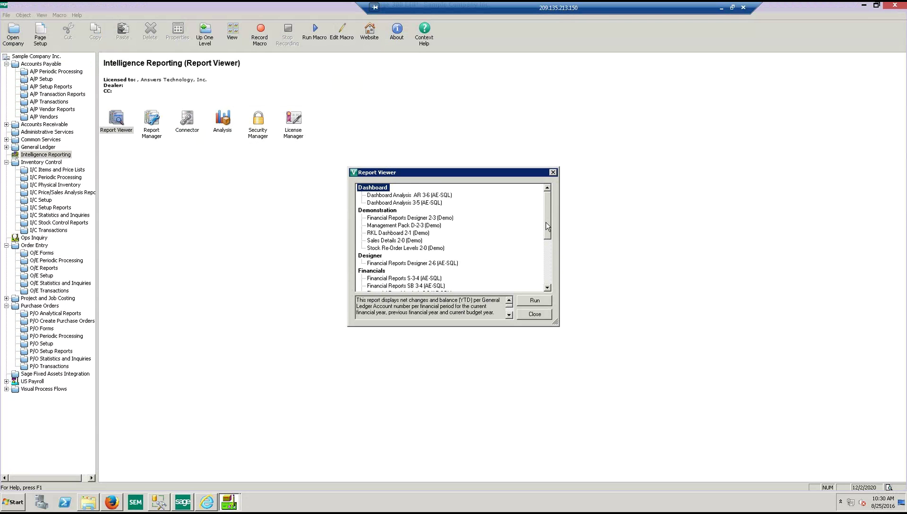
pyautogui.moveTo(549, 228); pyautogui.dragTo(551, 252)
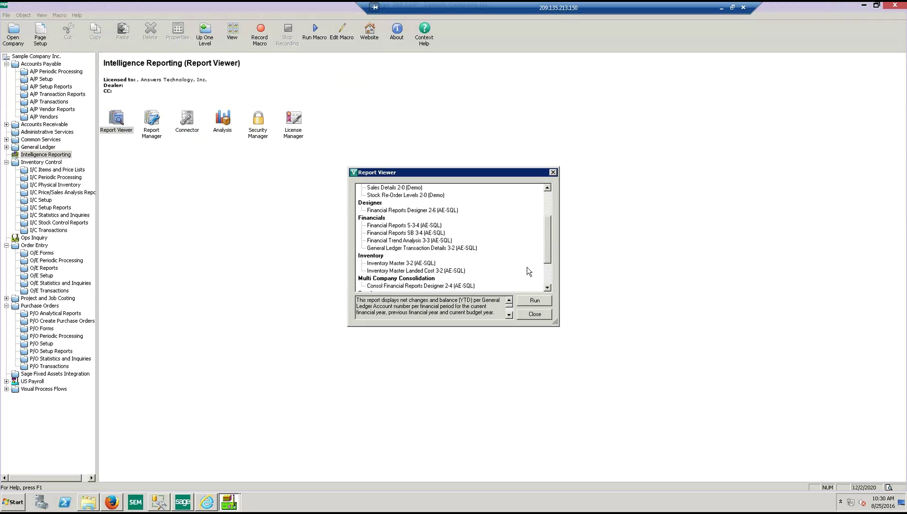
pyautogui.click(403, 272)
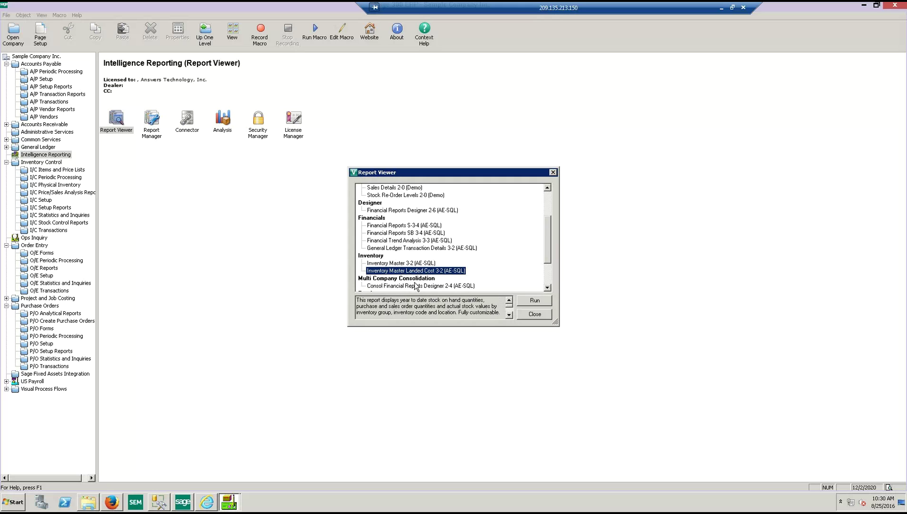
pyautogui.click(531, 301)
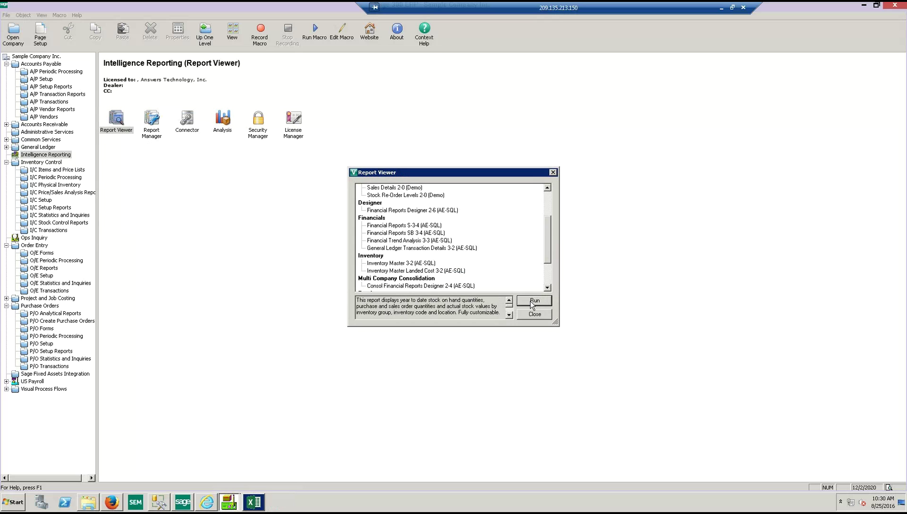
# Step: In the Inventory Master workbook, filter Category Code-Name to D1 - Executive Desks
pyautogui.click(255, 504)
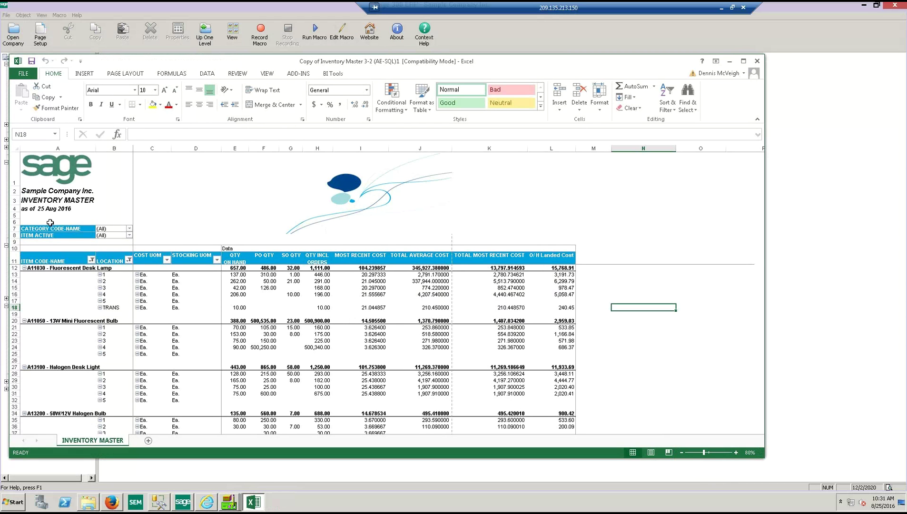
pyautogui.click(129, 229)
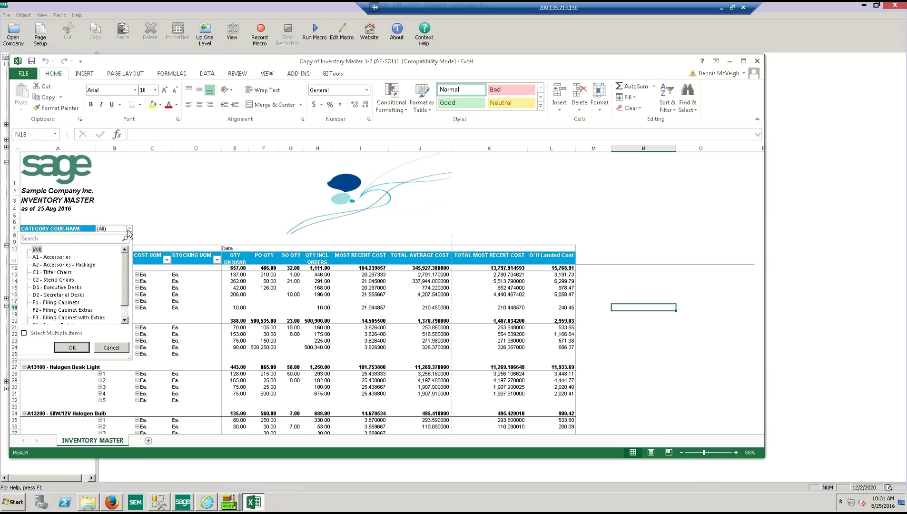
pyautogui.click(63, 264)
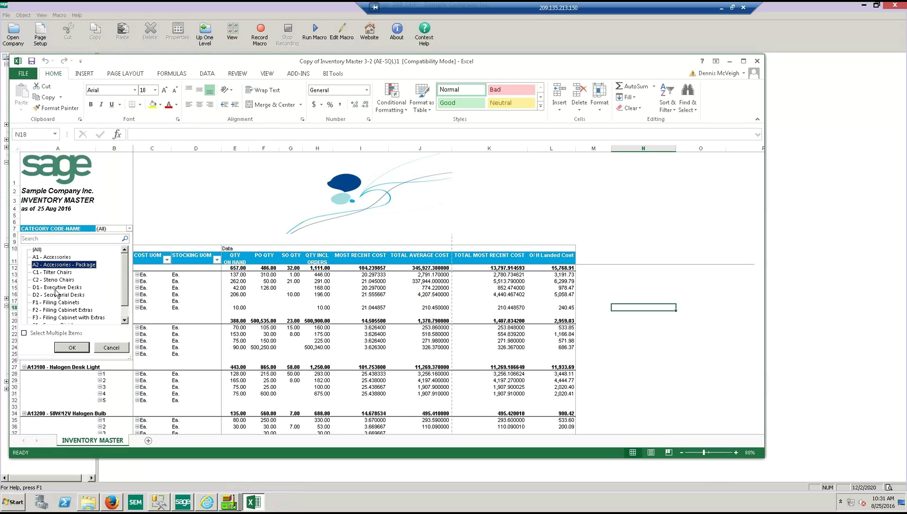
pyautogui.click(55, 287)
pyautogui.click(63, 348)
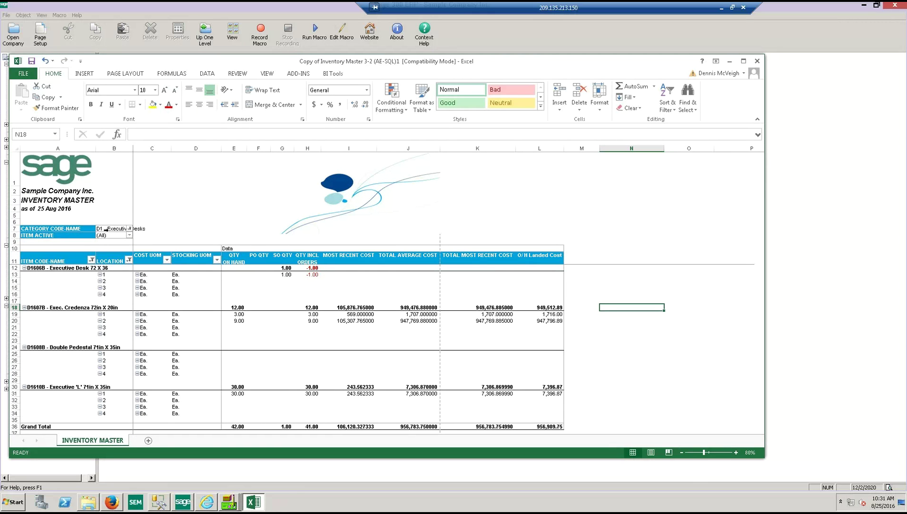
# Step: Reset the Category Code-Name filter to (All) to show every item again
pyautogui.click(130, 229)
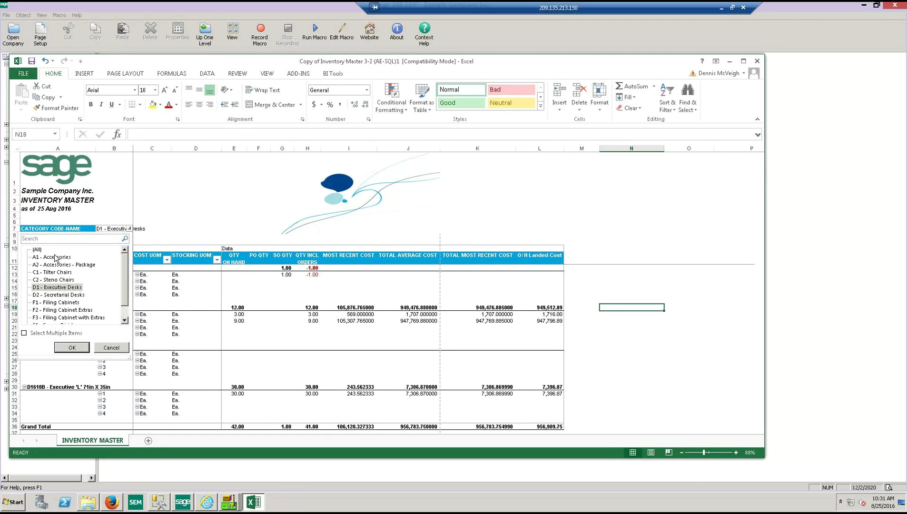
pyautogui.click(38, 250)
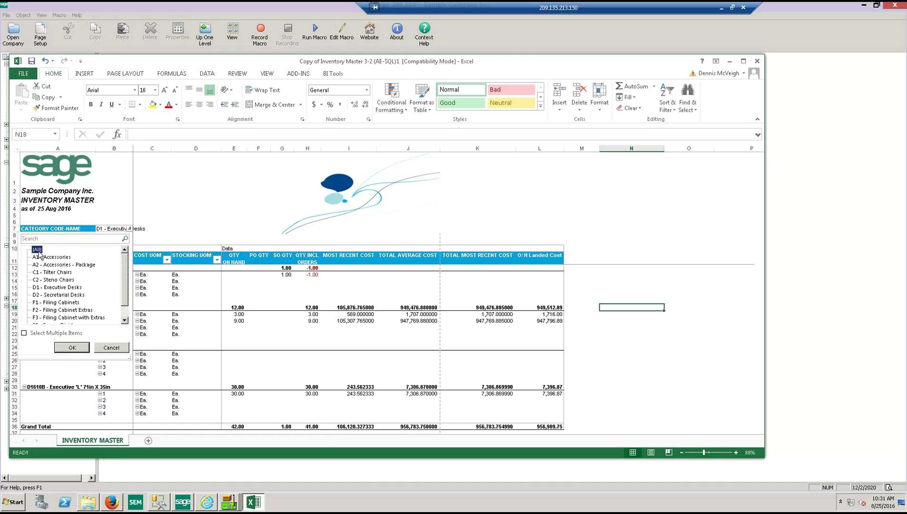
pyautogui.click(71, 348)
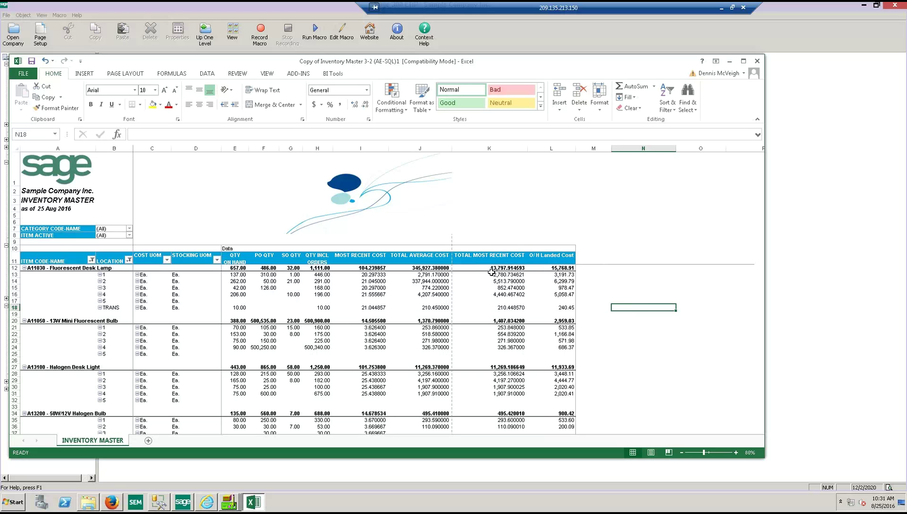
# Step: Close the Inventory Master workbook saving changes, close the Report Viewer, and minimize Remote Desktop
pyautogui.moveTo(492, 273)
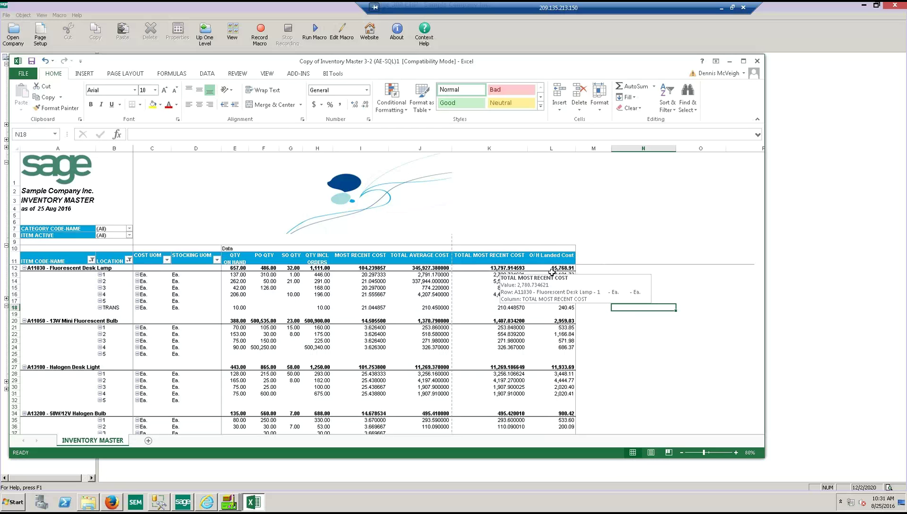
pyautogui.moveTo(555, 269)
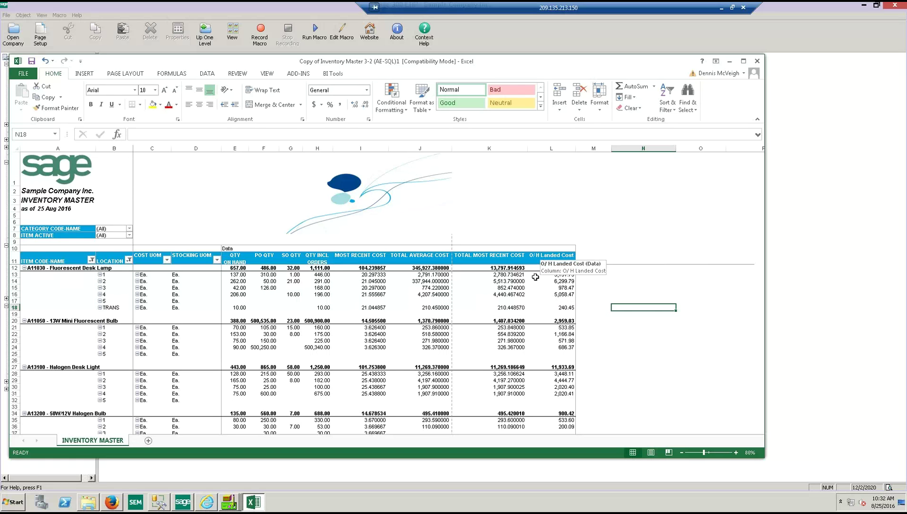
pyautogui.moveTo(536, 277)
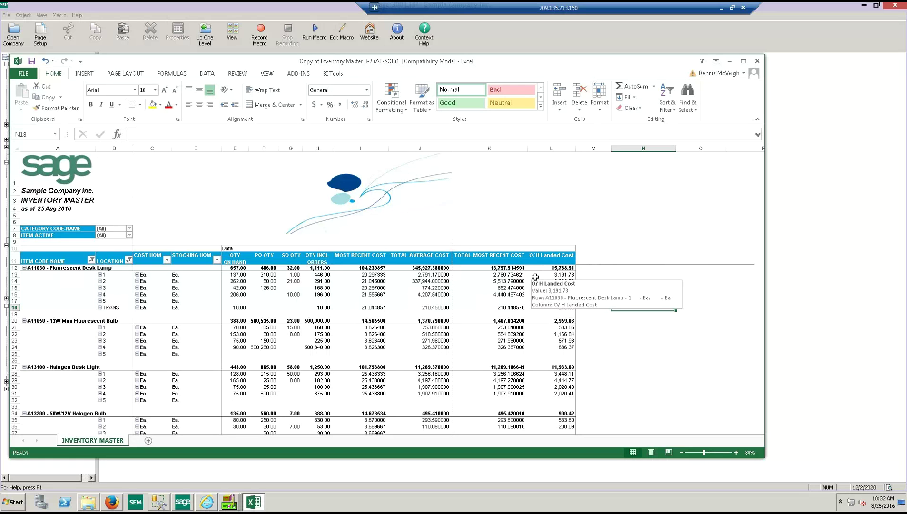
pyautogui.moveTo(506, 269)
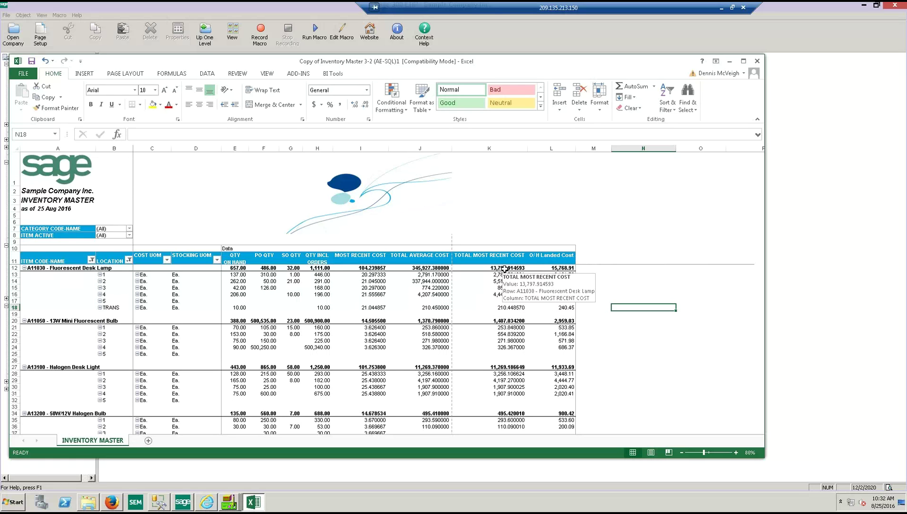
pyautogui.moveTo(563, 269)
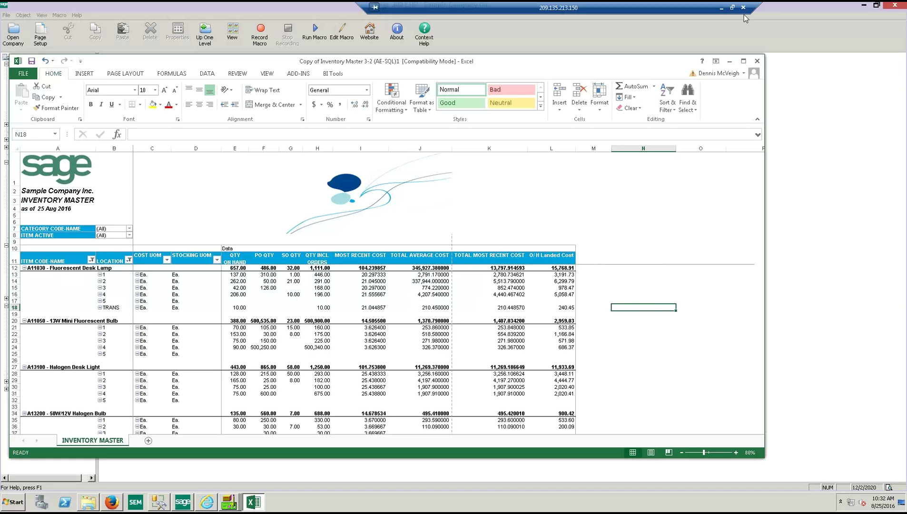
pyautogui.click(757, 61)
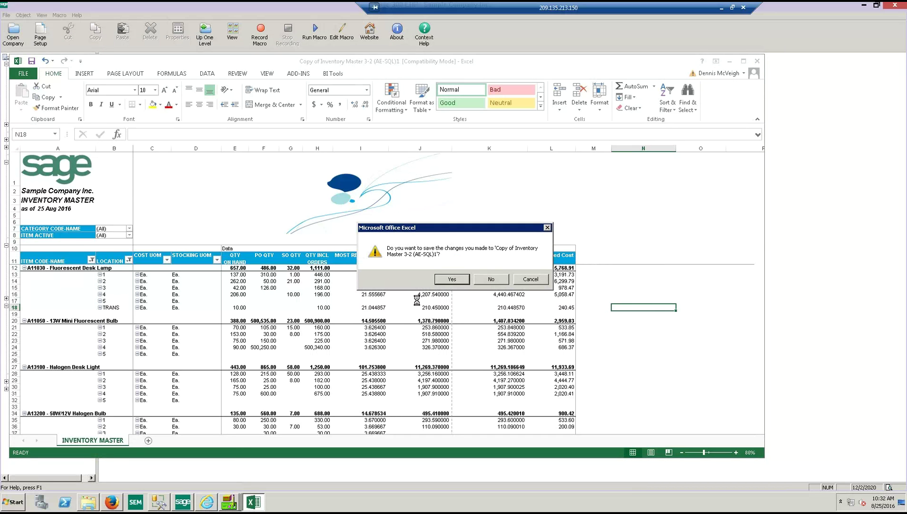
pyautogui.click(448, 280)
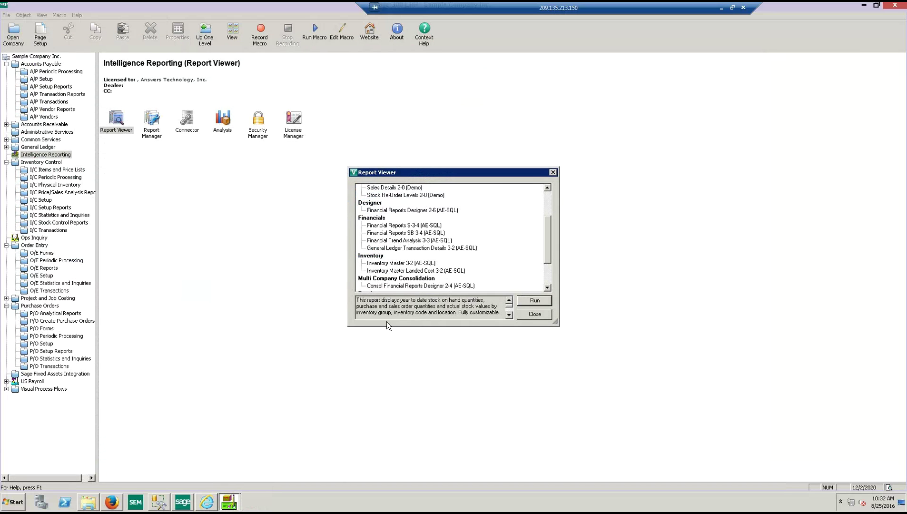
pyautogui.click(534, 314)
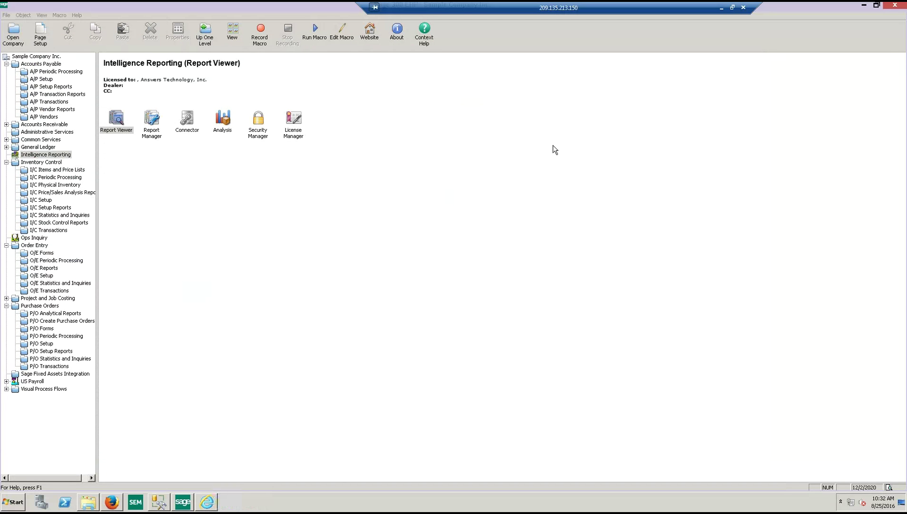
pyautogui.click(722, 9)
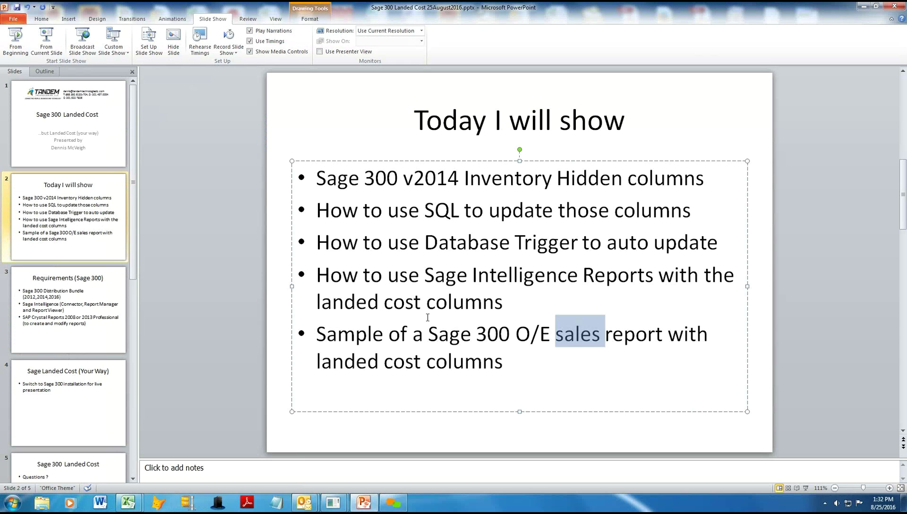
# Step: Jump to the closing Landed Cost slide, back to 'Today I will show', then Requirements (Sage 300)
pyautogui.click(53, 461)
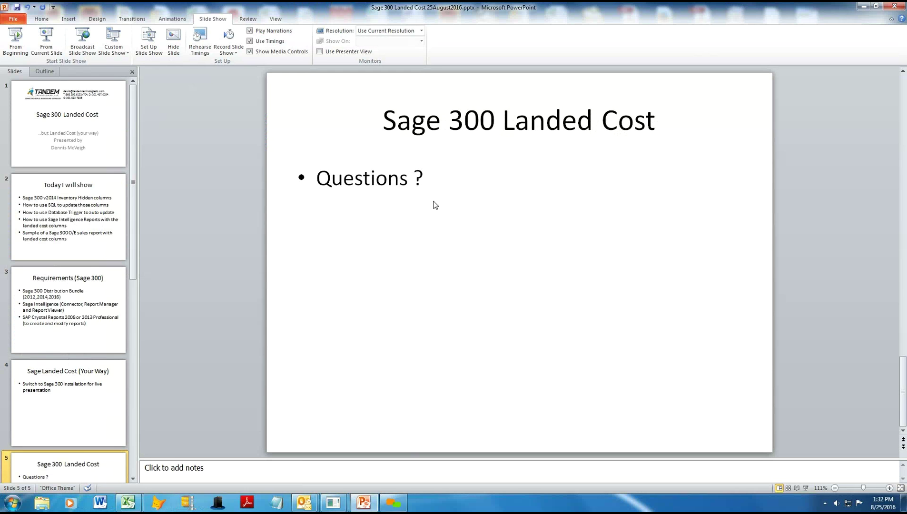
pyautogui.click(71, 206)
pyautogui.click(56, 287)
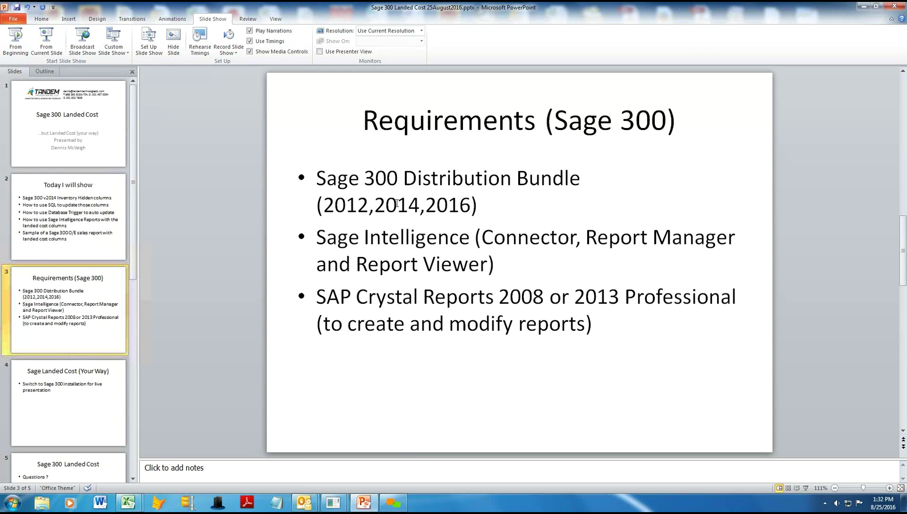
# Step: Highlight 300 Distribution Bundle, Sage Intelligence and SAP Crystal Reports 2008, then return to the Sage 300 remote desktop
pyautogui.moveTo(367, 183); pyautogui.dragTo(534, 182)
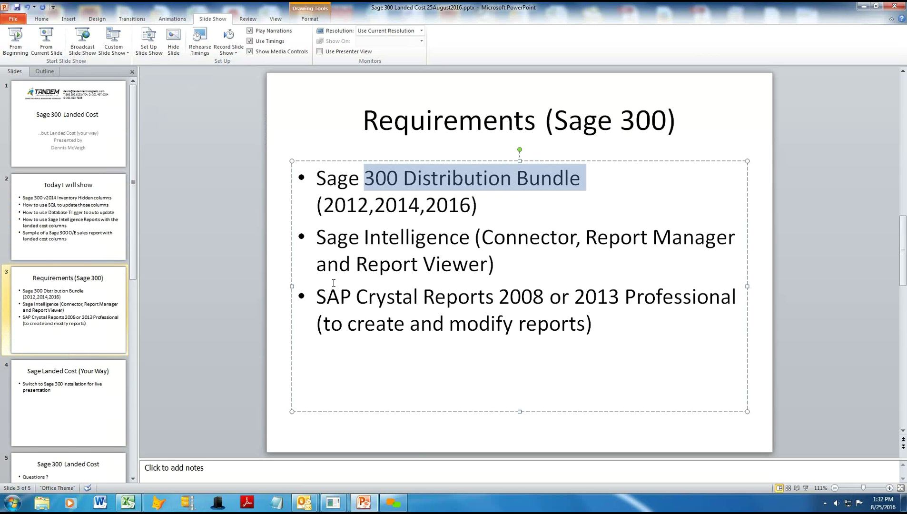
pyautogui.moveTo(318, 238); pyautogui.dragTo(424, 238)
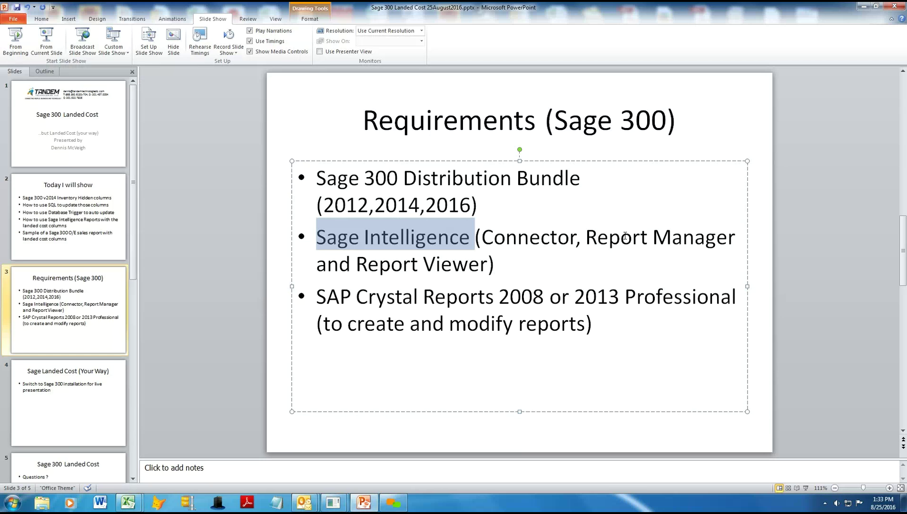
pyautogui.moveTo(326, 297); pyautogui.dragTo(556, 305)
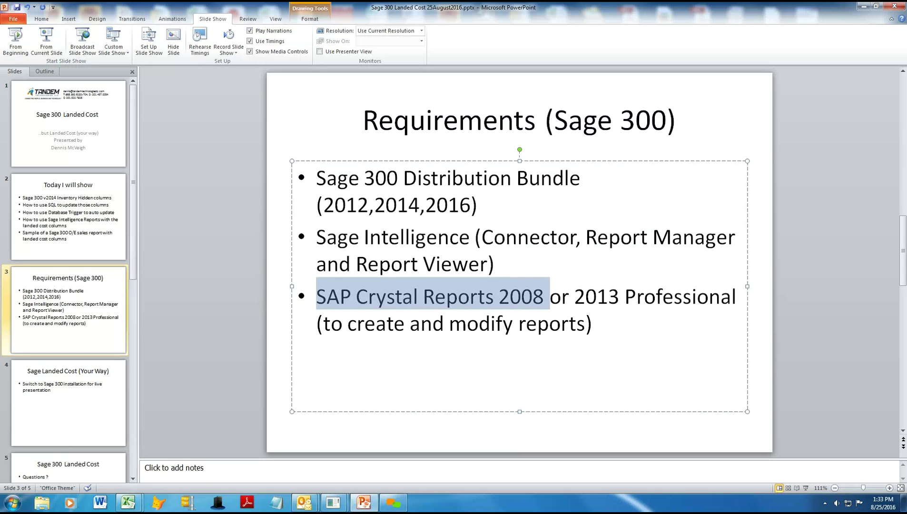
pyautogui.moveTo(334, 503)
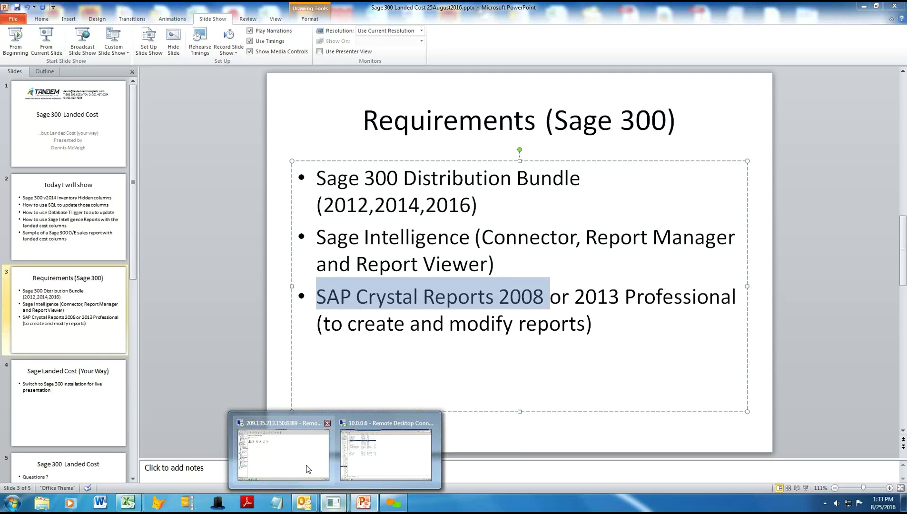
pyautogui.click(307, 469)
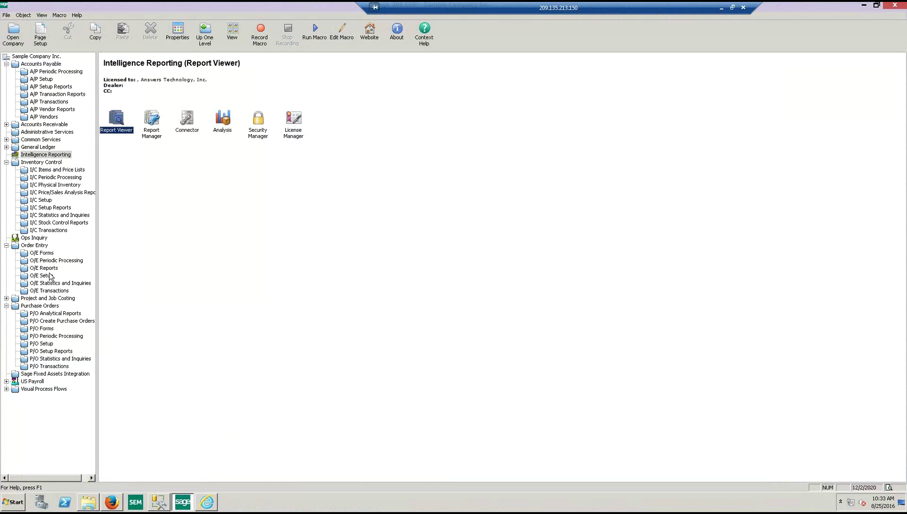
# Step: Open the O/E Reports folder and choose the Sales History report
pyautogui.click(46, 268)
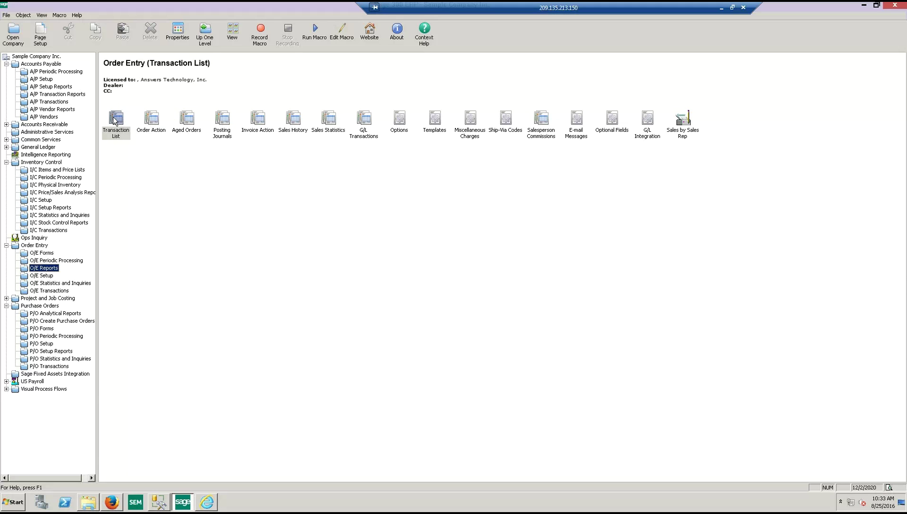
pyautogui.click(304, 129)
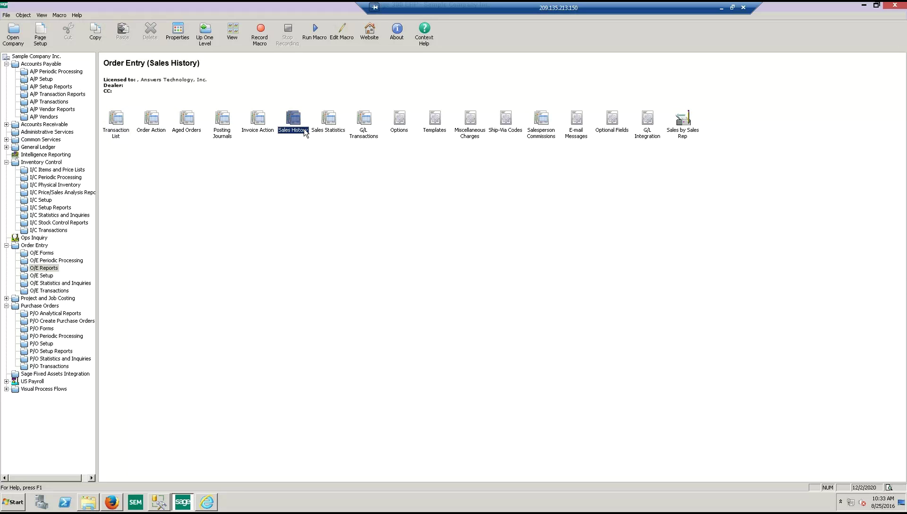